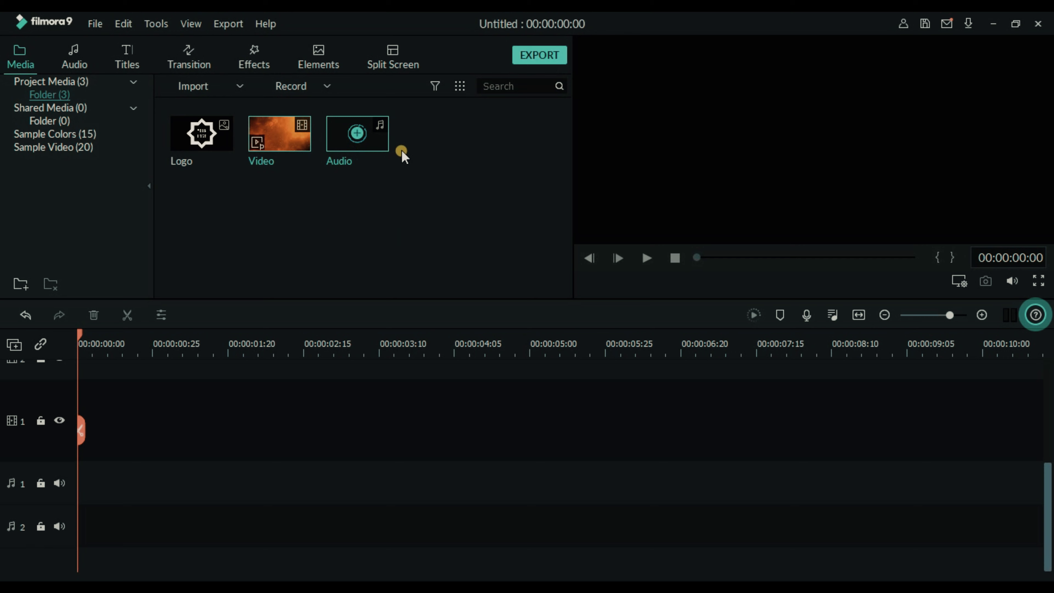
# Put the fire Video clip on video track 1 and the Audio clip on audio track 1, then preview playback
pyautogui.click(307, 154)
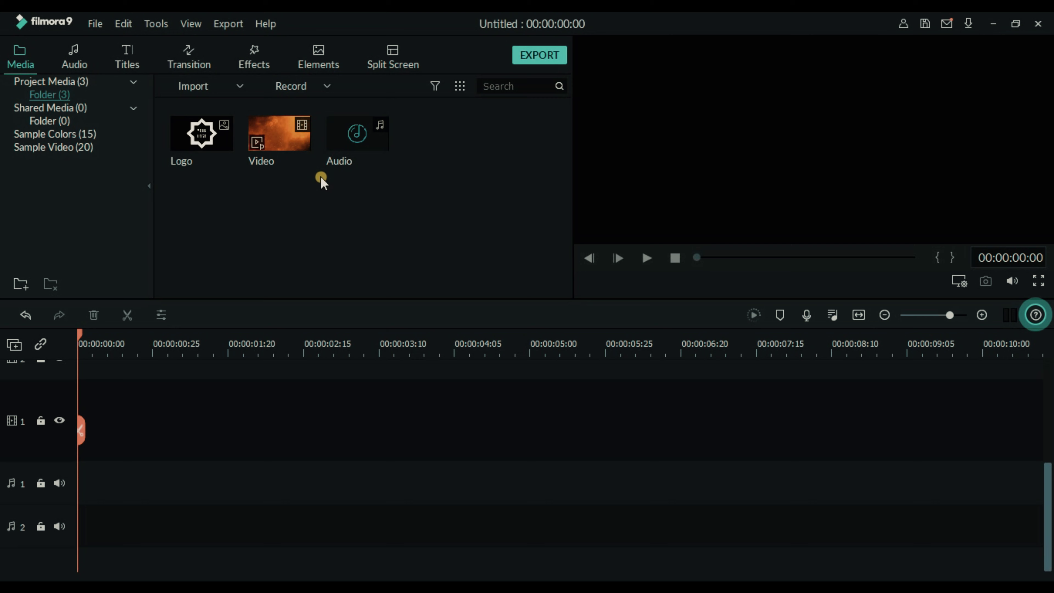
pyautogui.moveTo(303, 148); pyautogui.dragTo(96, 392)
pyautogui.moveTo(372, 141); pyautogui.dragTo(103, 468)
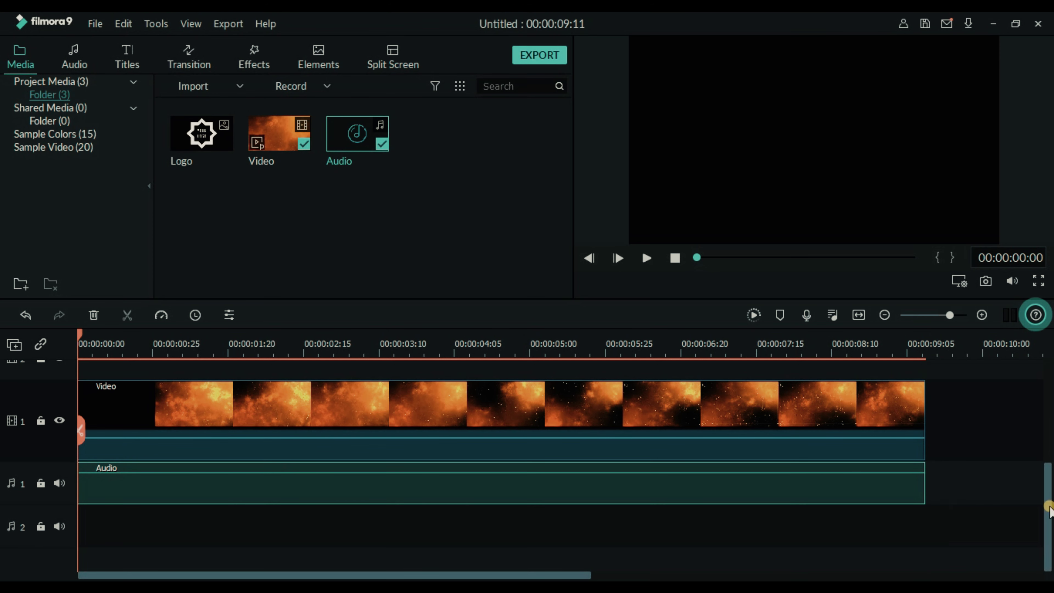
pyautogui.press('space')
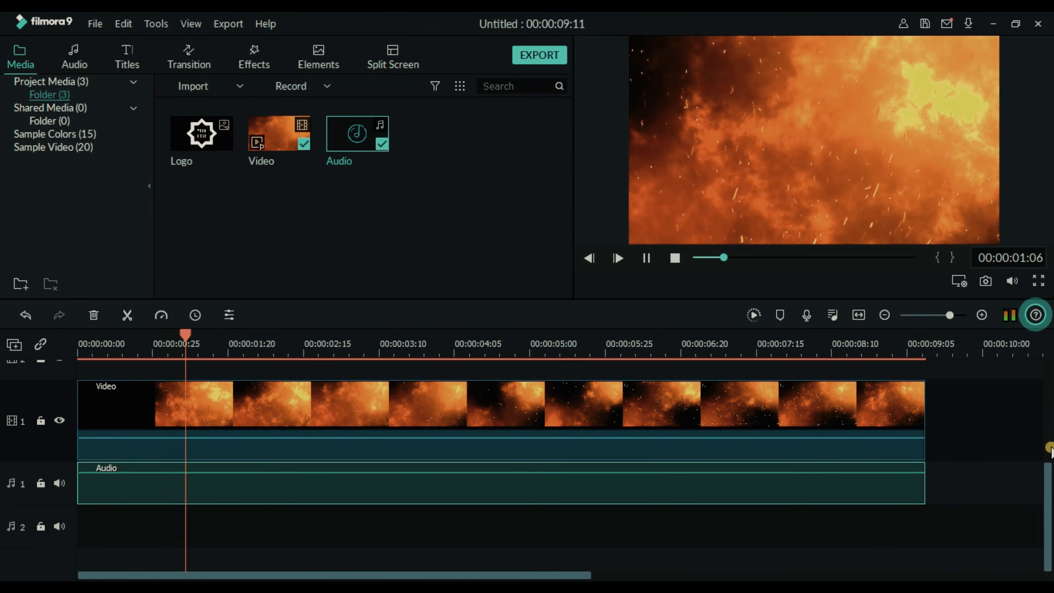
pyautogui.press('space')
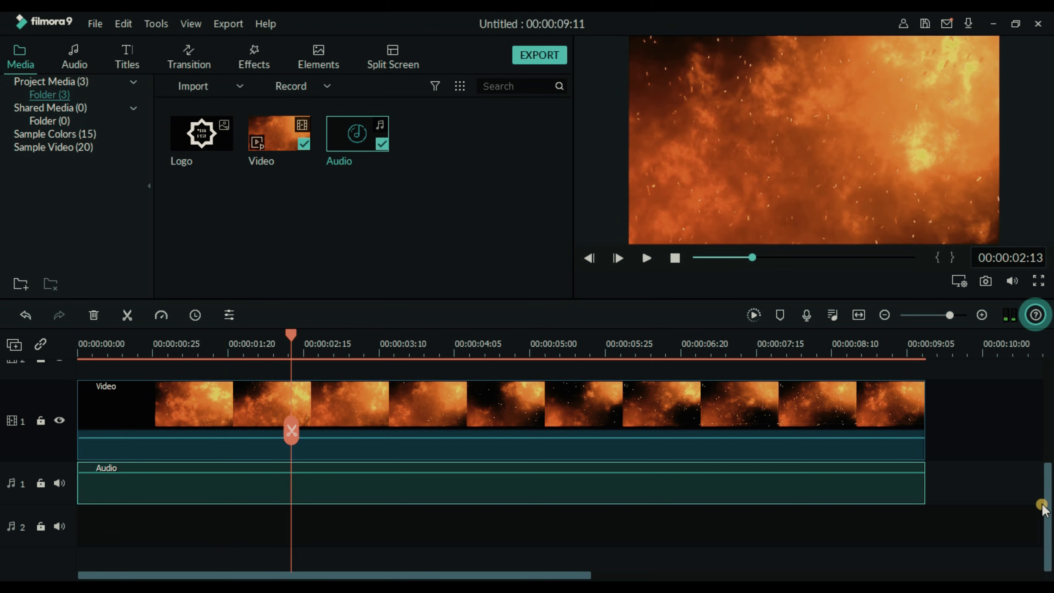
# Drop the Logo image onto video track 2 at the fire clip's start and preview it
pyautogui.moveTo(1045, 506); pyautogui.dragTo(1046, 456)
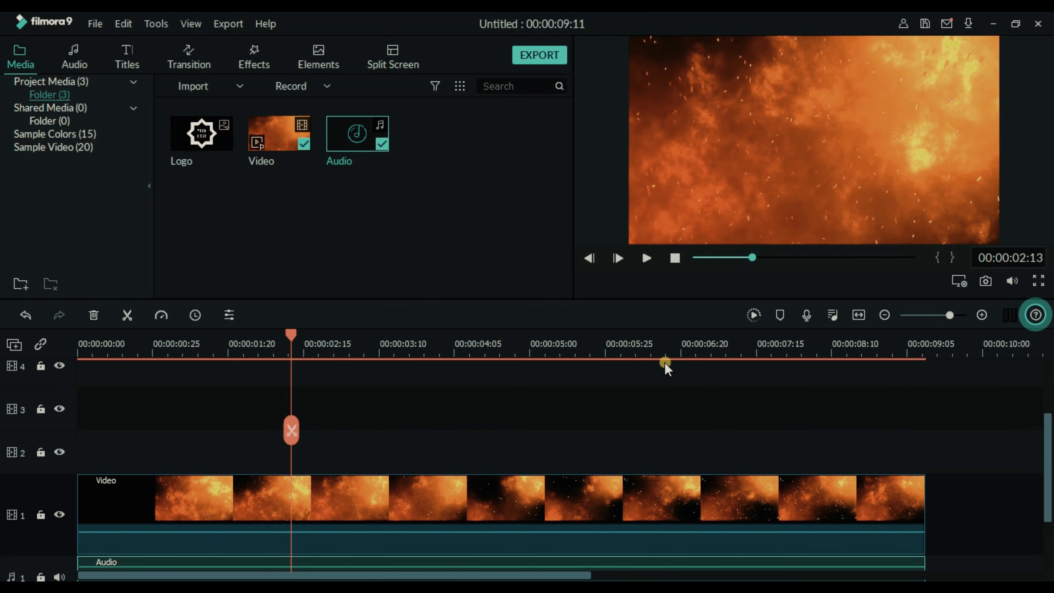
pyautogui.click(205, 139)
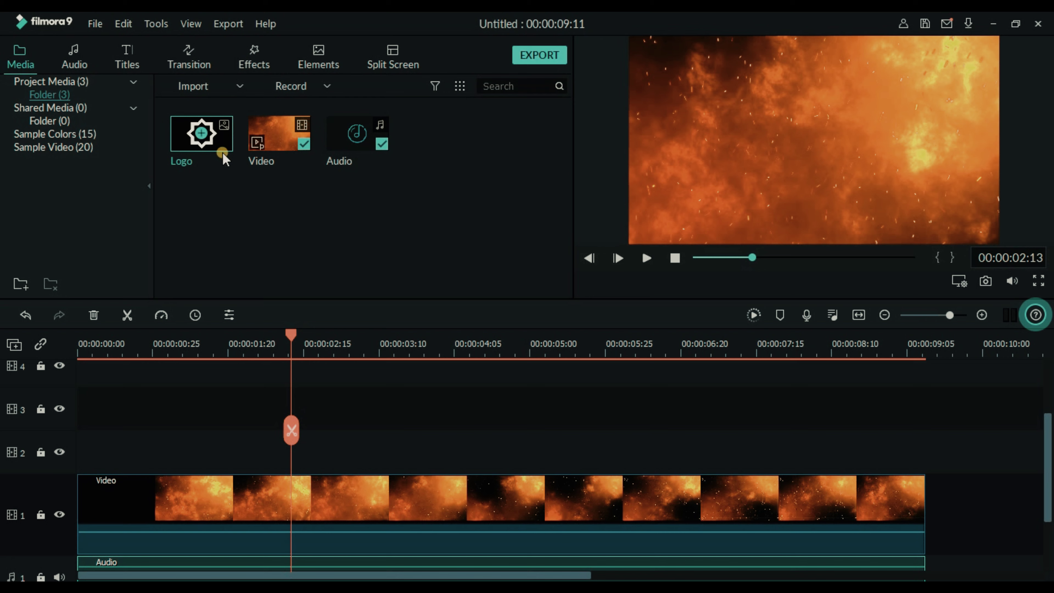
pyautogui.moveTo(221, 148); pyautogui.dragTo(154, 451)
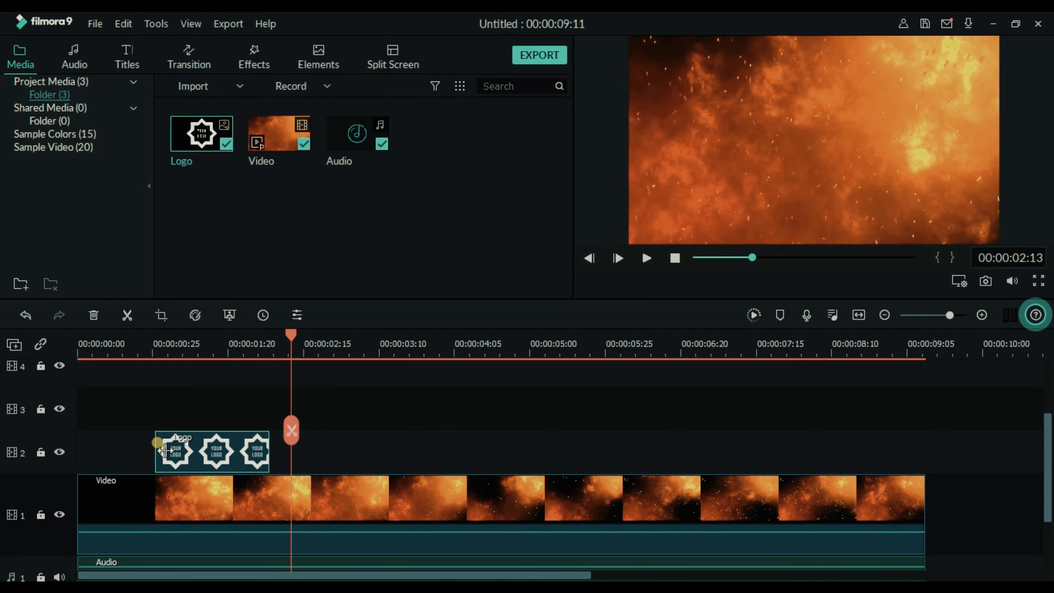
pyautogui.click(156, 350)
pyautogui.press('space')
pyautogui.click(216, 451)
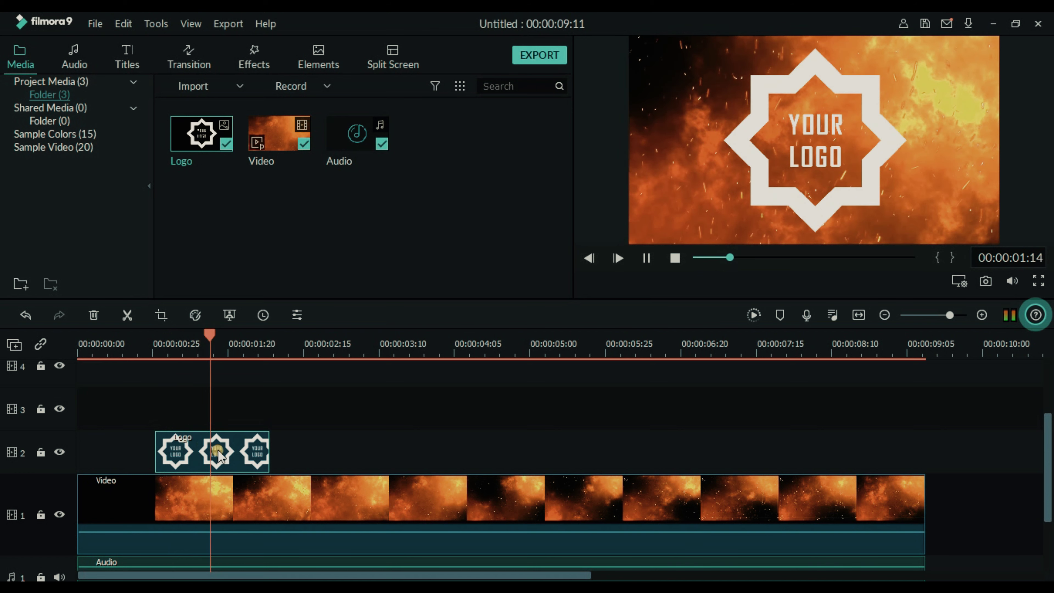
# Set the Logo clip's compositing blending mode to Overlay
pyautogui.doubleClick(242, 445)
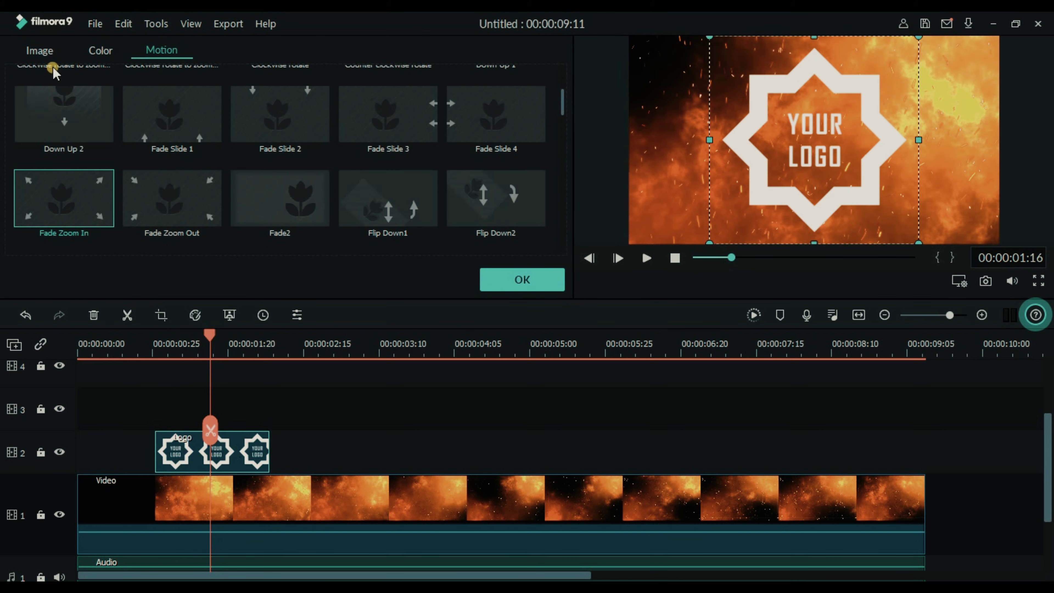
pyautogui.click(41, 51)
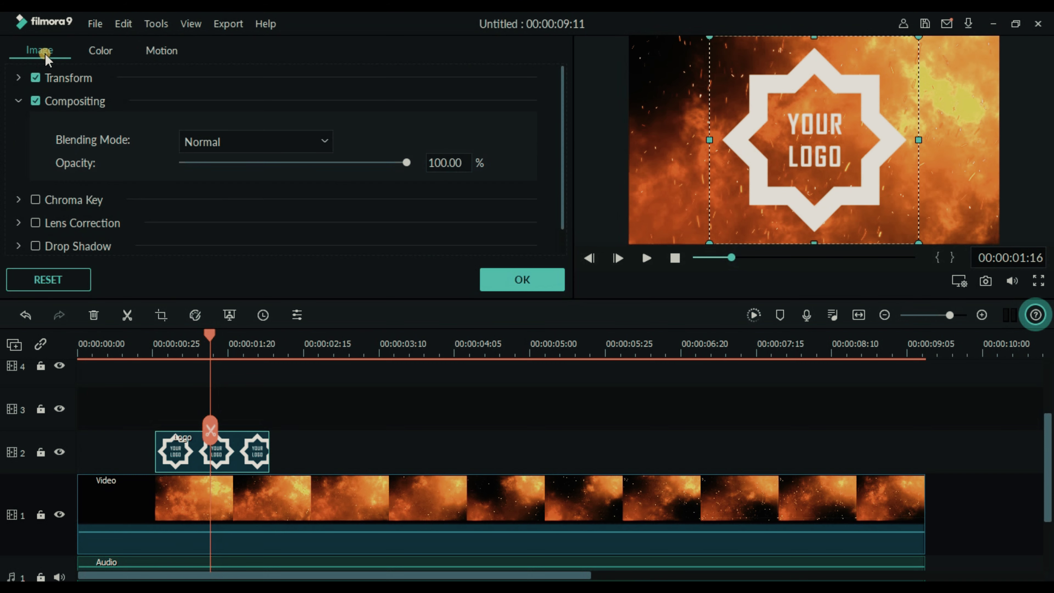
pyautogui.click(57, 102)
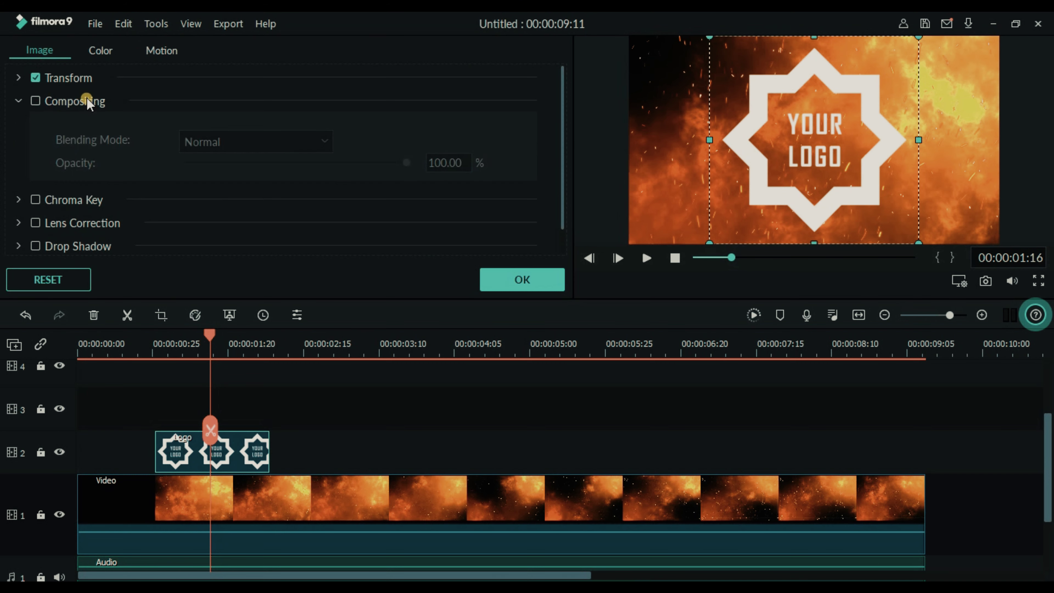
pyautogui.click(56, 102)
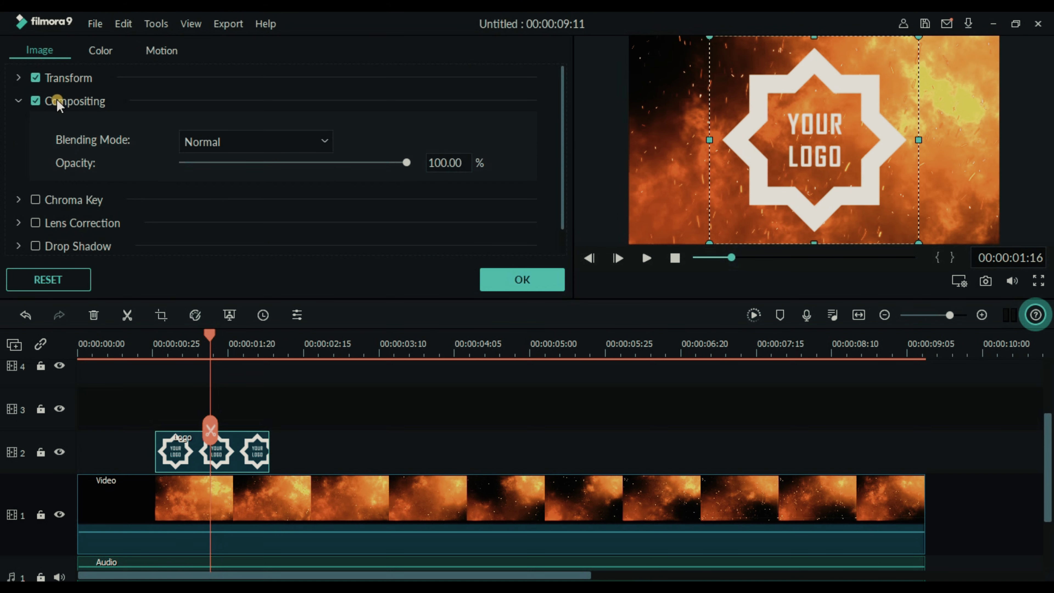
pyautogui.click(246, 141)
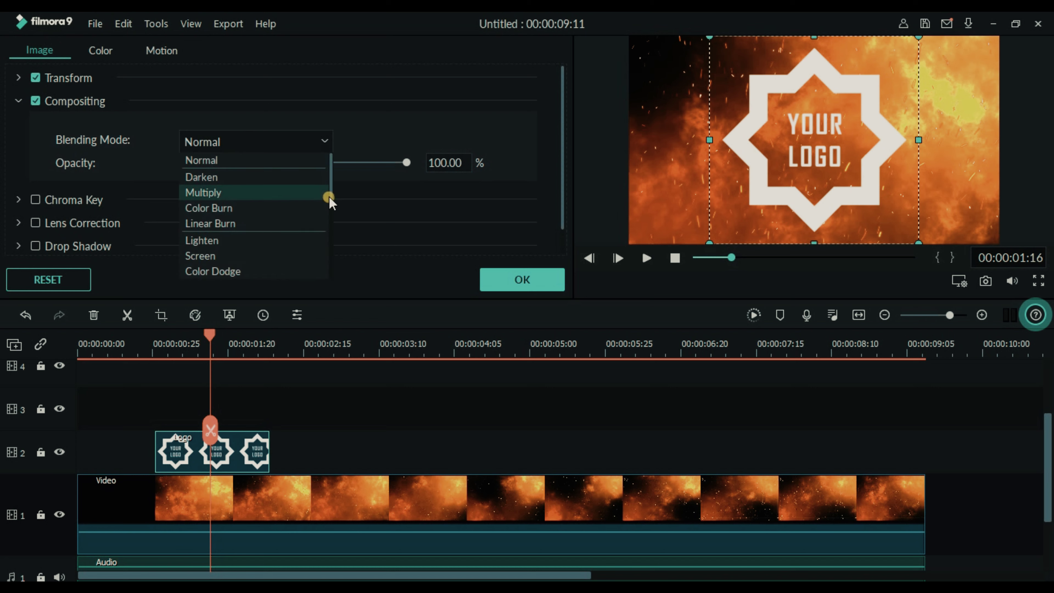
pyautogui.moveTo(331, 196); pyautogui.dragTo(324, 224)
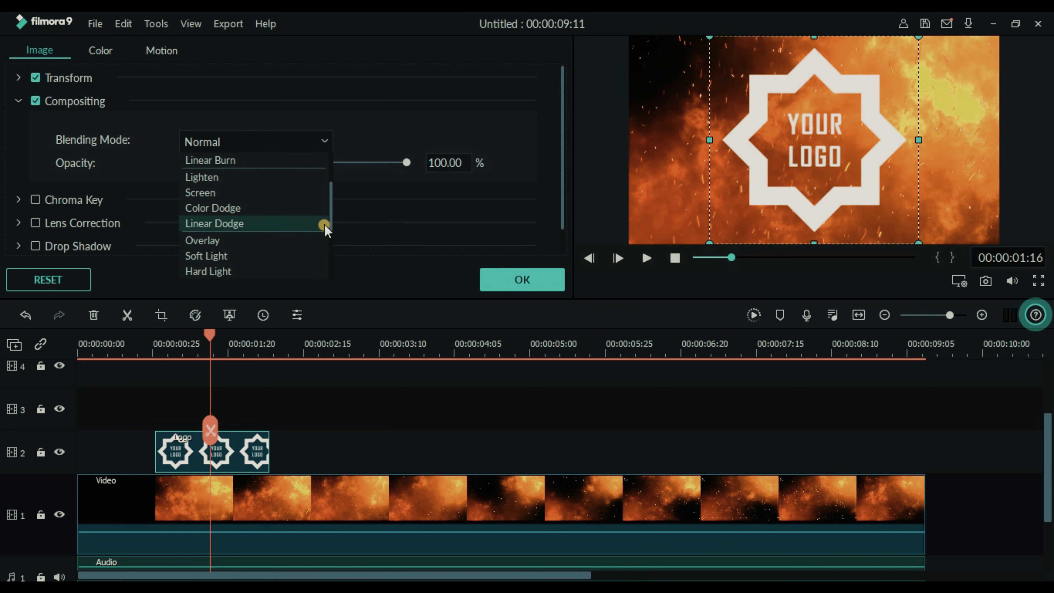
pyautogui.click(295, 241)
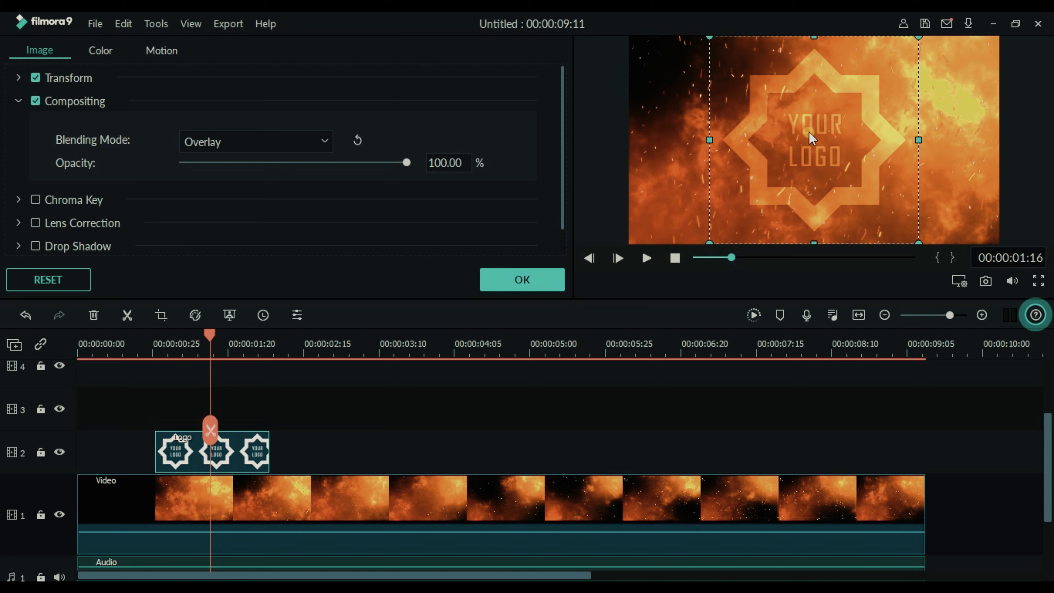
# Move the logo to the lower-left of the frame, lower opacity to about 50%, and confirm
pyautogui.moveTo(811, 142); pyautogui.dragTo(675, 200)
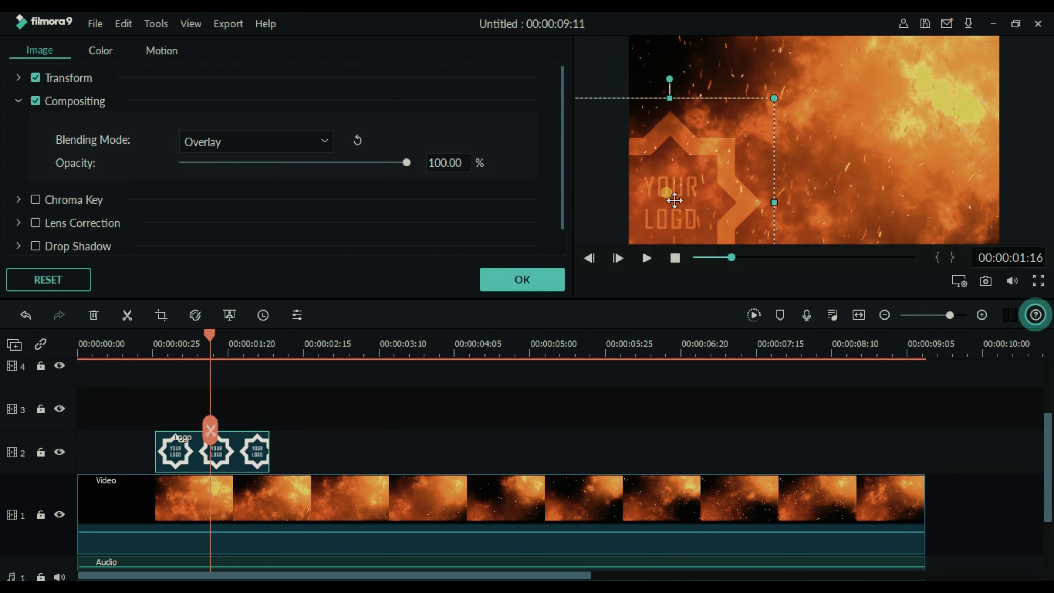
pyautogui.click(488, 205)
pyautogui.click(449, 166)
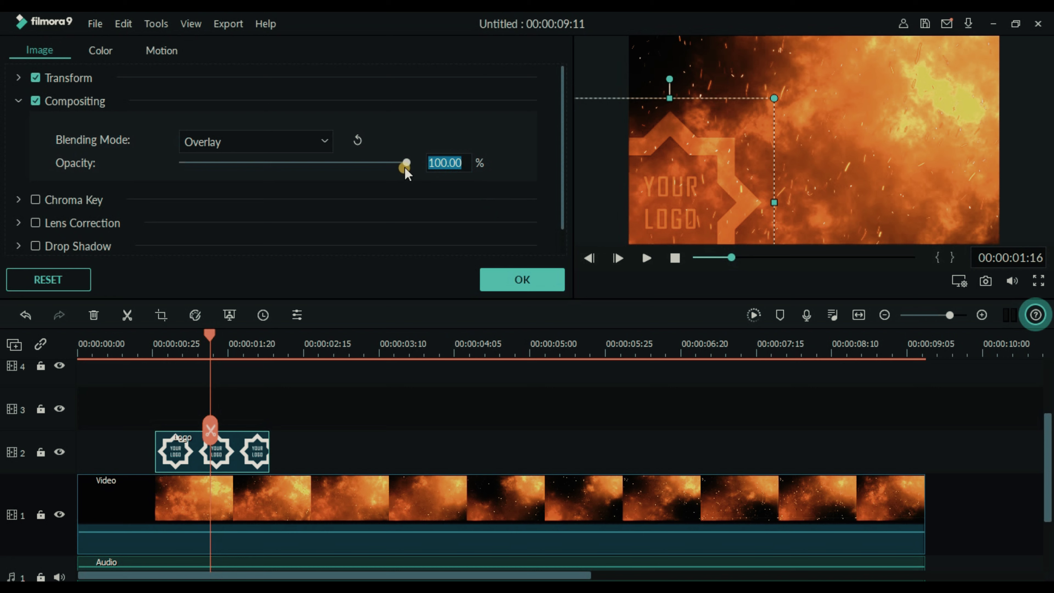
pyautogui.moveTo(407, 163); pyautogui.dragTo(290, 165)
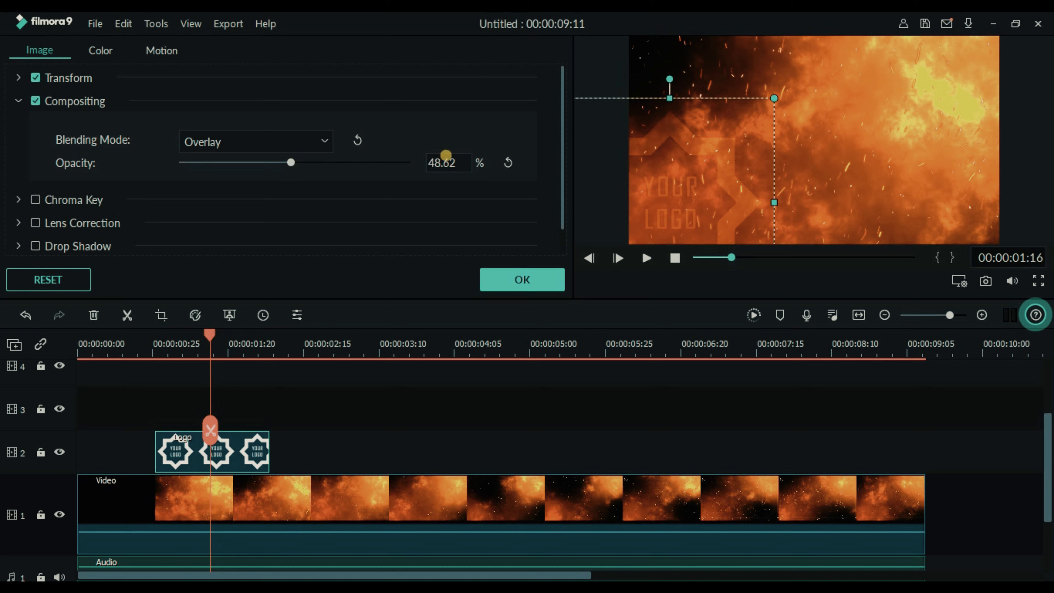
pyautogui.click(445, 155)
pyautogui.click(530, 275)
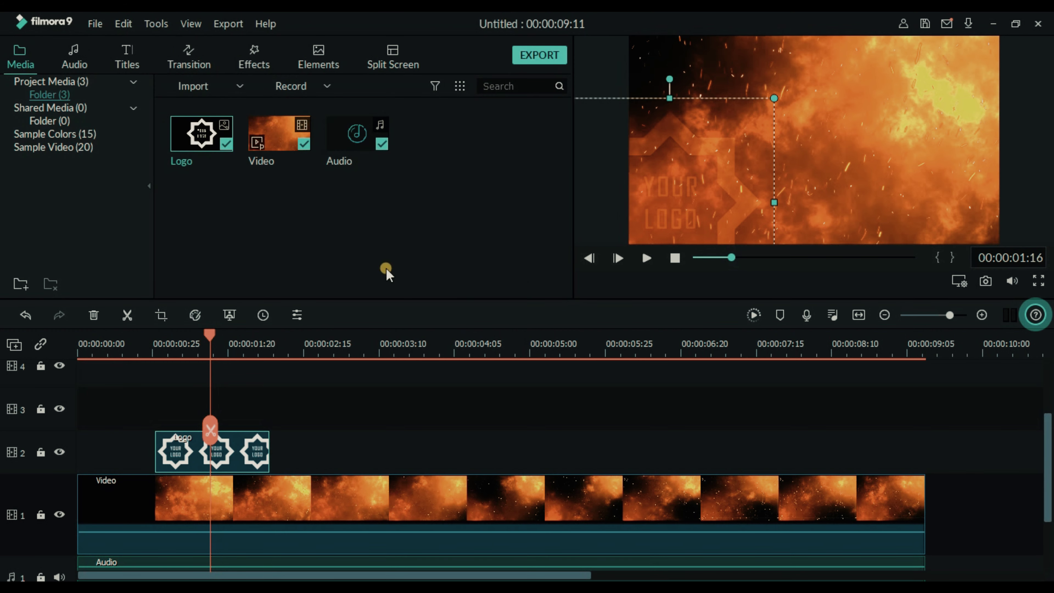
# Add the Simple Roll 5 transition to the start of the Logo clip on track 2
pyautogui.click(260, 66)
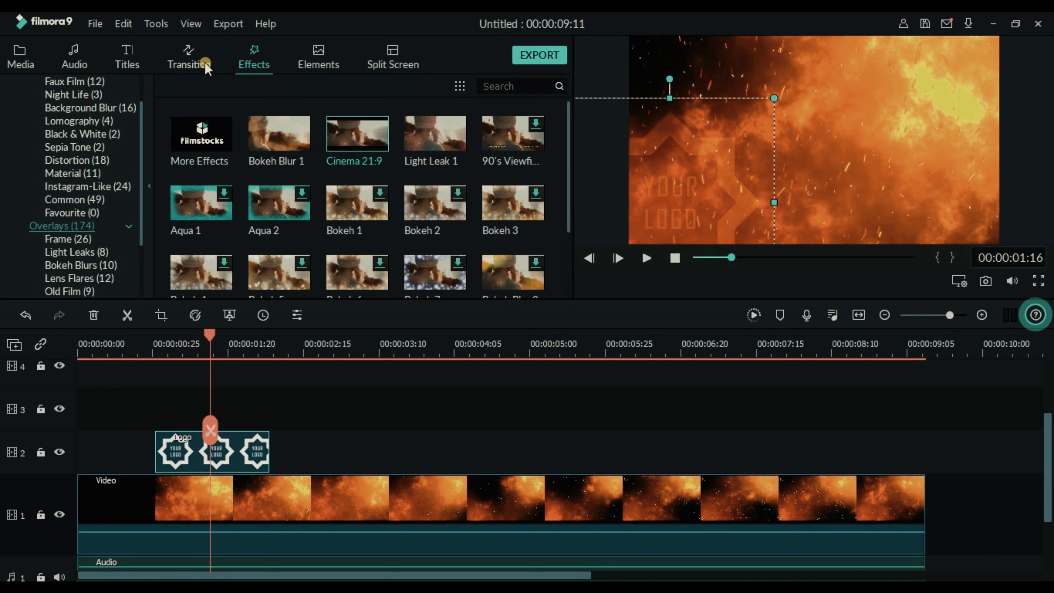
pyautogui.click(185, 63)
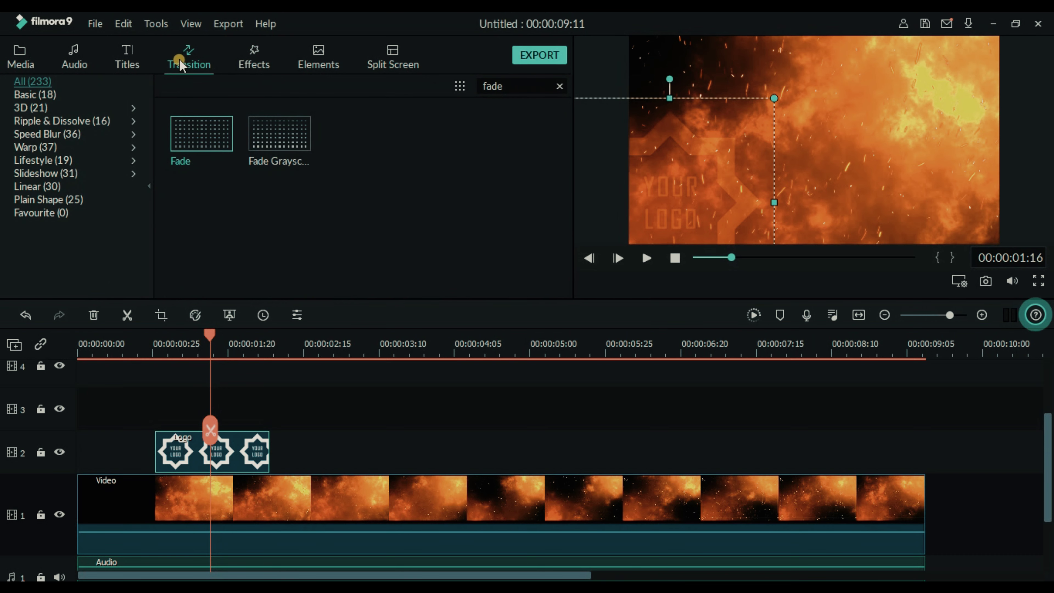
pyautogui.click(38, 85)
pyautogui.click(560, 88)
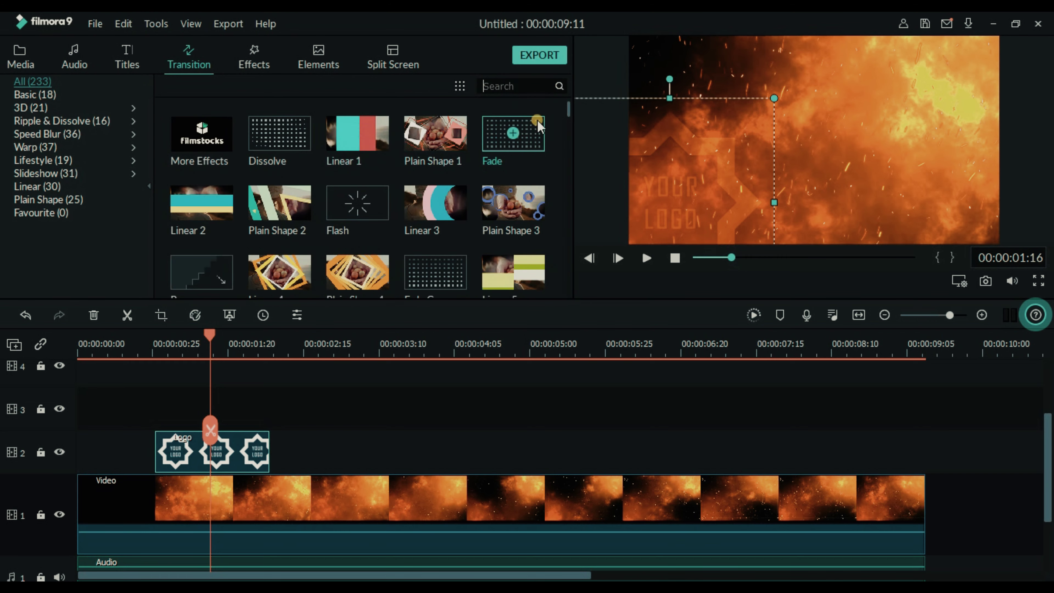
pyautogui.moveTo(569, 108); pyautogui.dragTo(564, 291)
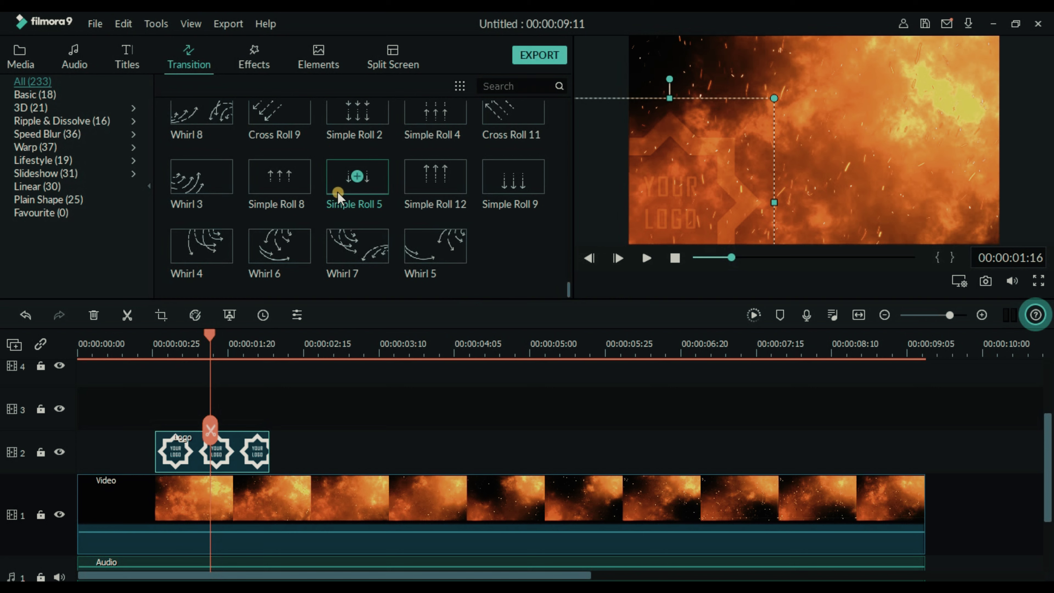
pyautogui.click(358, 176)
pyautogui.moveTo(379, 184); pyautogui.dragTo(183, 453)
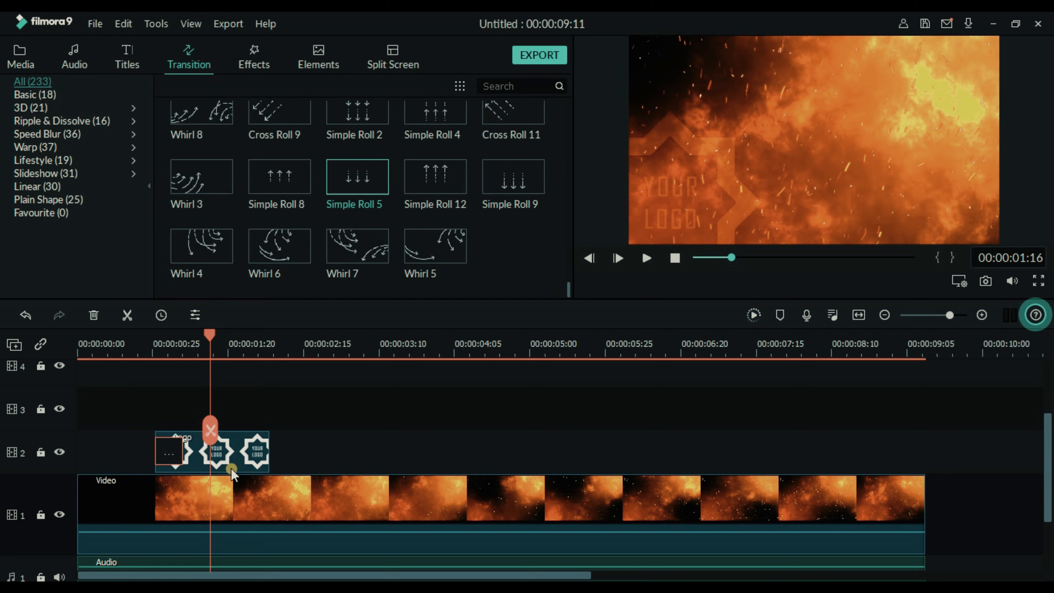
# Lengthen the Logo clip to end at 00:00:03:16 and add a Fade transition at its end
pyautogui.click(254, 454)
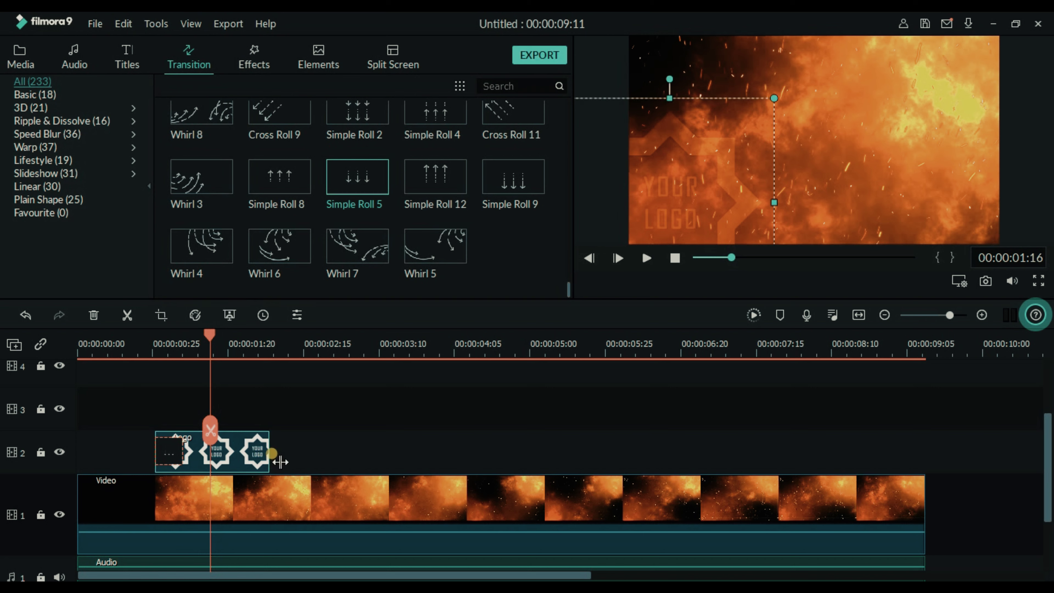
pyautogui.moveTo(267, 453); pyautogui.dragTo(402, 453)
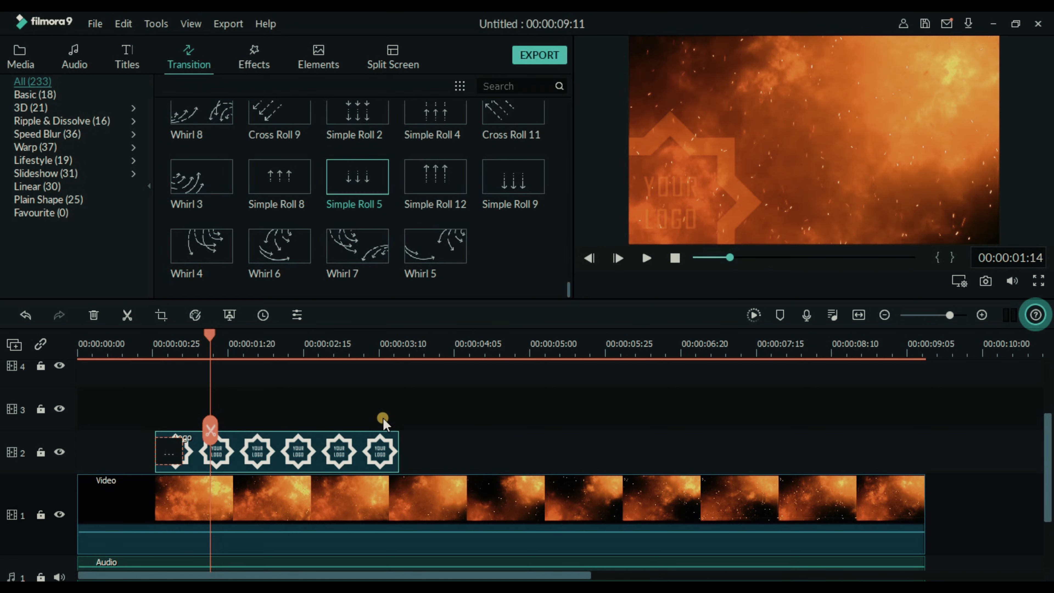
pyautogui.click(439, 343)
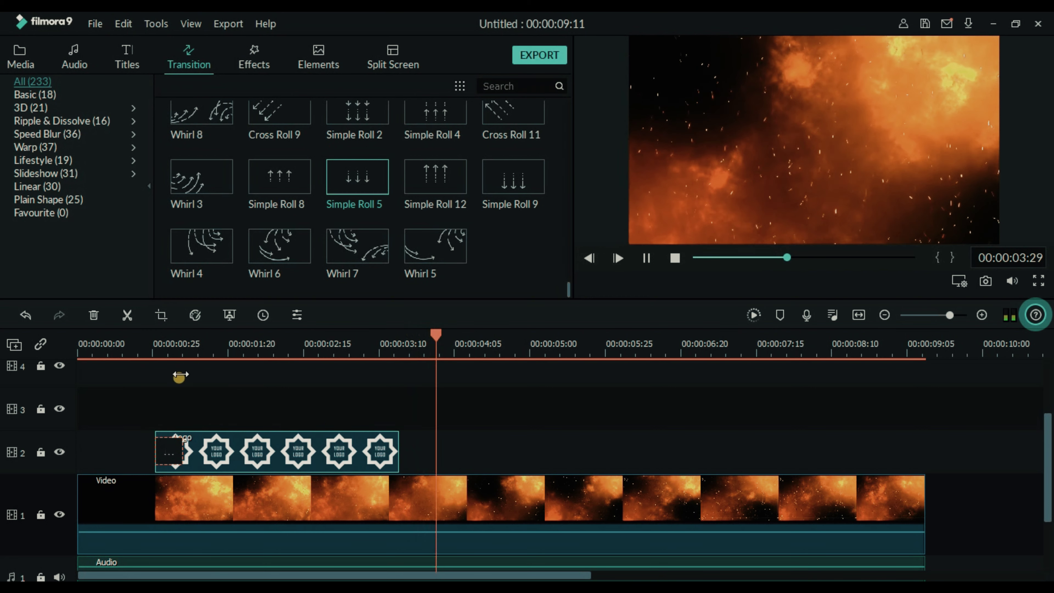
pyautogui.click(534, 90)
pyautogui.write('fade')
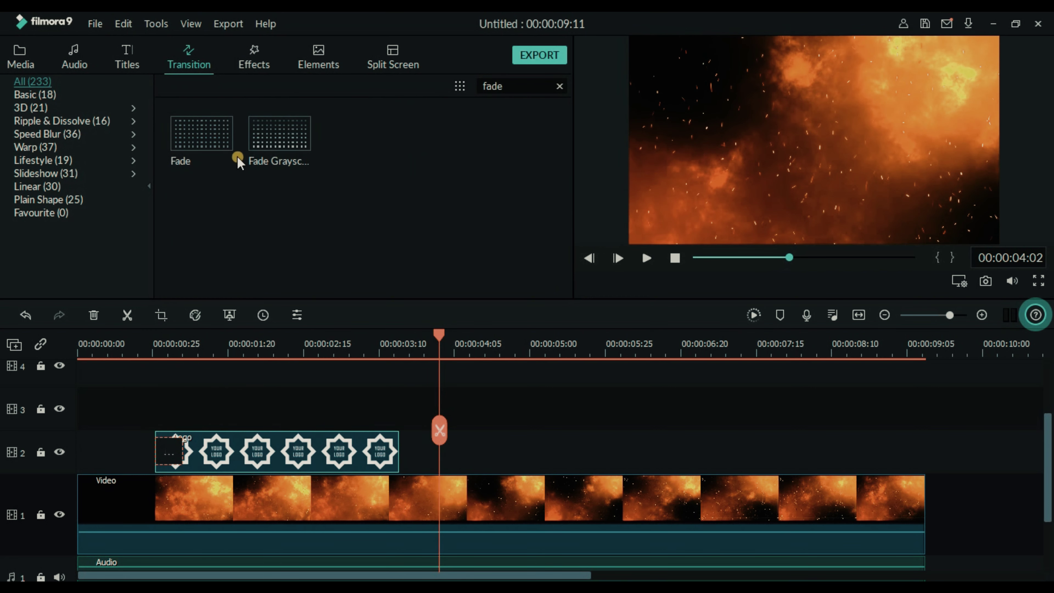
pyautogui.moveTo(202, 135); pyautogui.dragTo(360, 429)
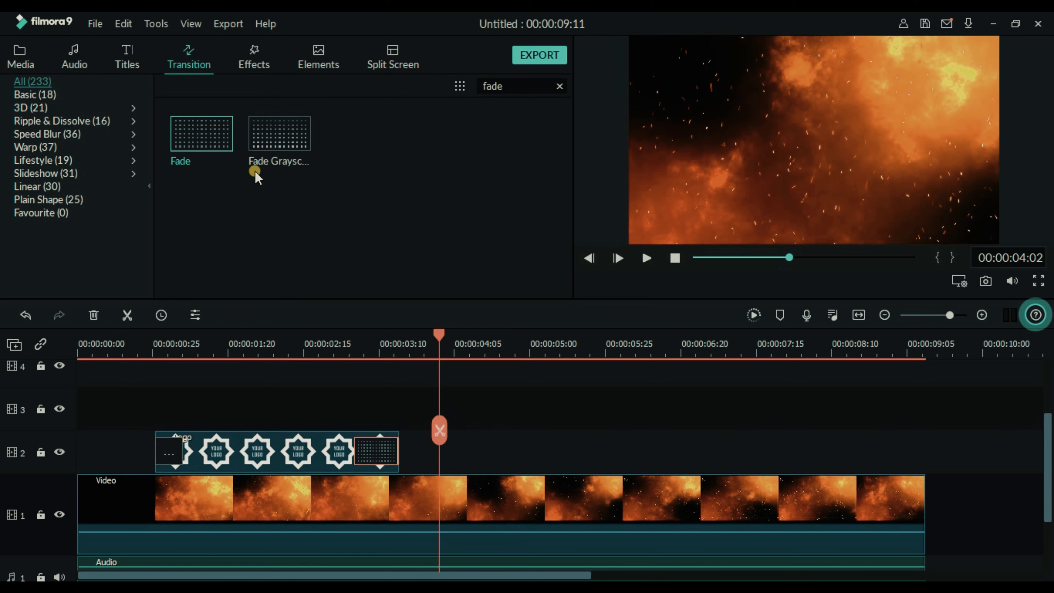
# Add a second Logo clip on track 3 and apply the Fade Zoom In motion preset
pyautogui.click(19, 63)
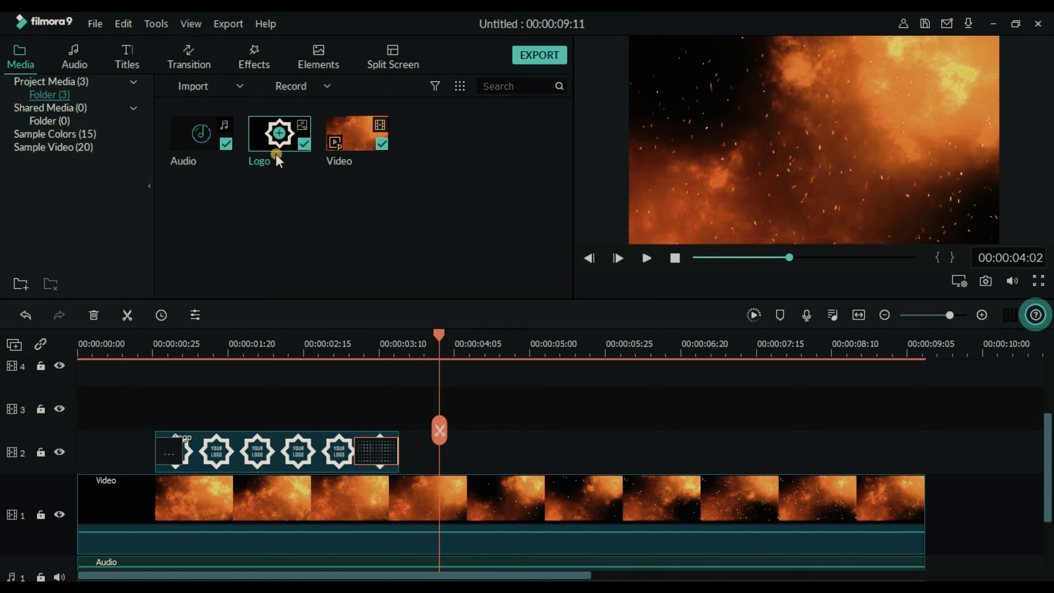
pyautogui.moveTo(274, 143); pyautogui.dragTo(180, 404)
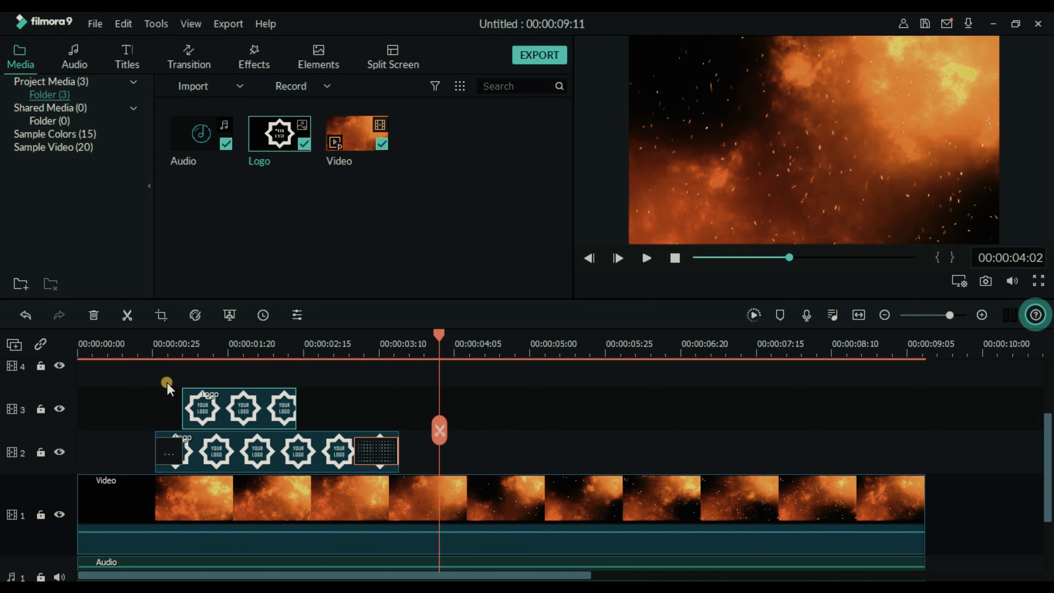
pyautogui.click(229, 368)
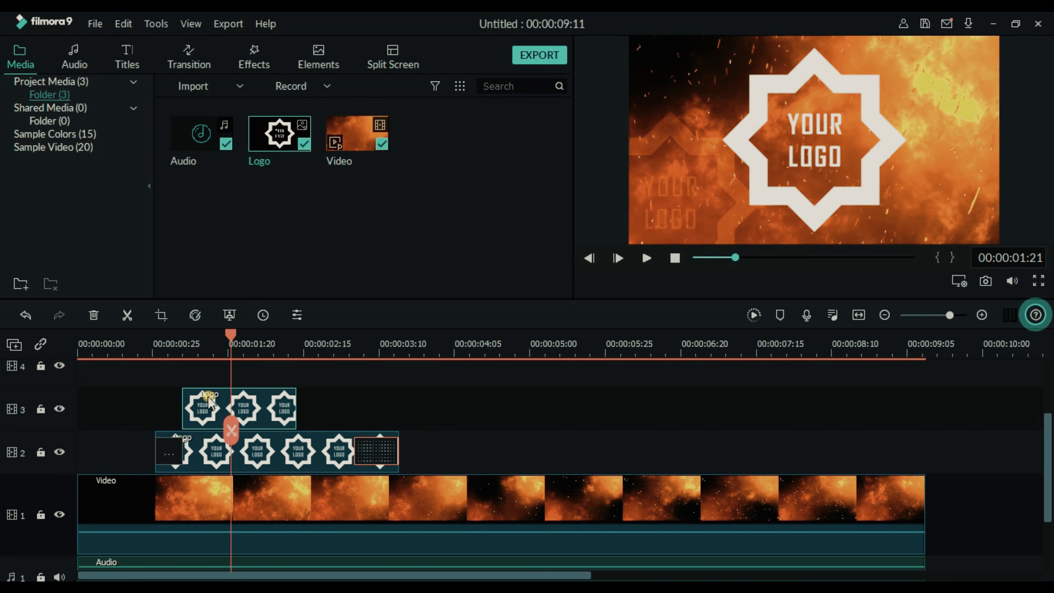
pyautogui.doubleClick(255, 411)
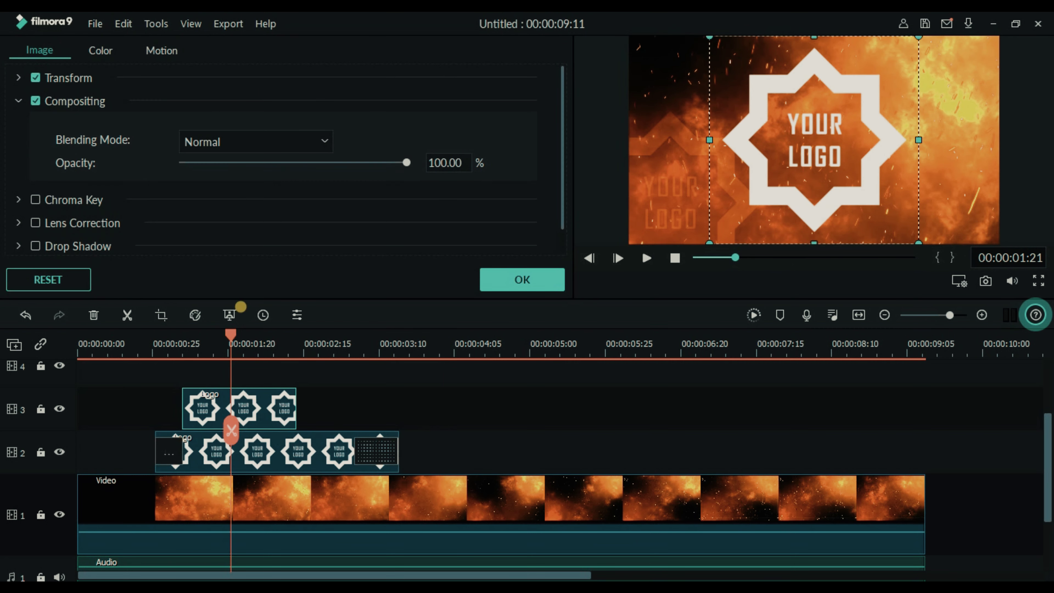
pyautogui.click(161, 51)
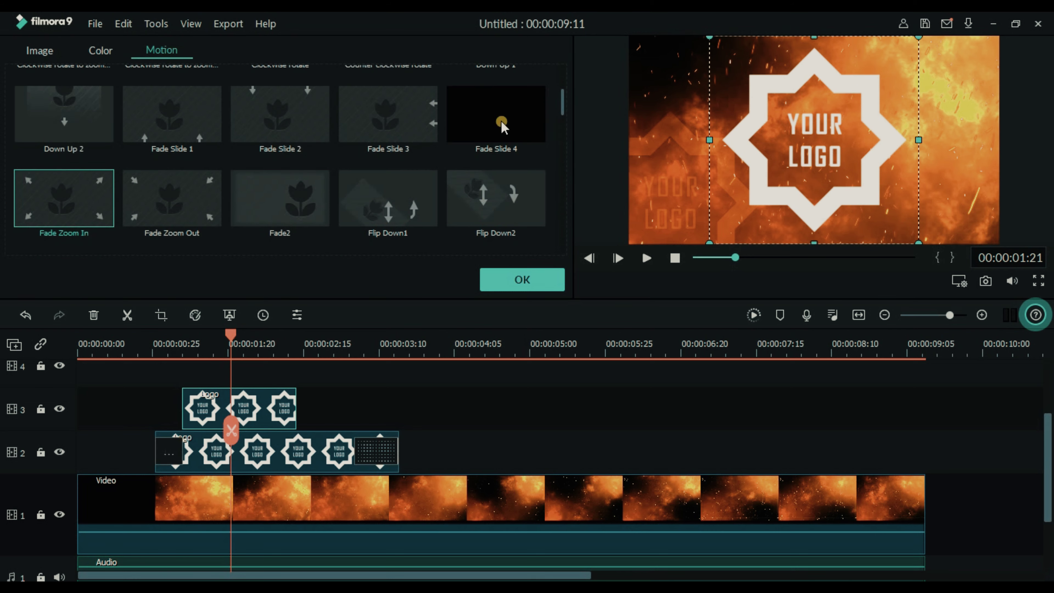
pyautogui.moveTo(562, 108); pyautogui.dragTo(562, 64)
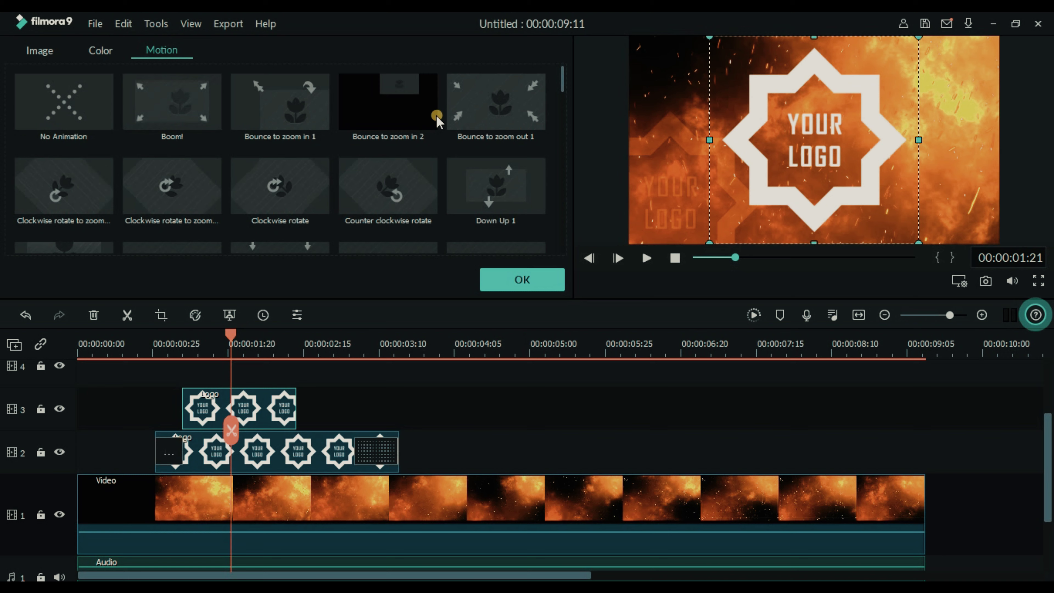
pyautogui.moveTo(564, 83); pyautogui.dragTo(570, 106)
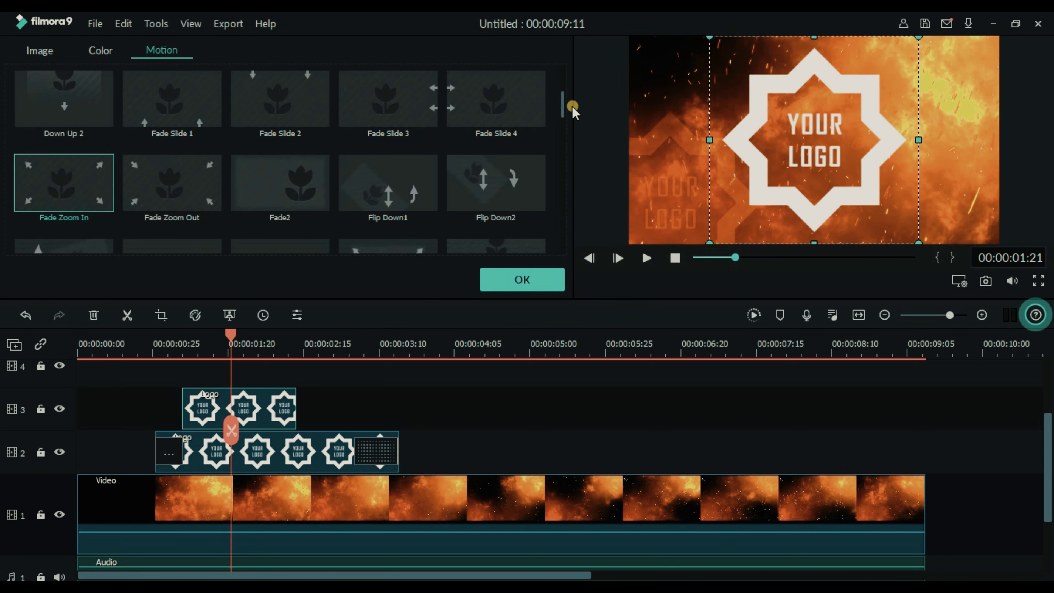
pyautogui.click(64, 183)
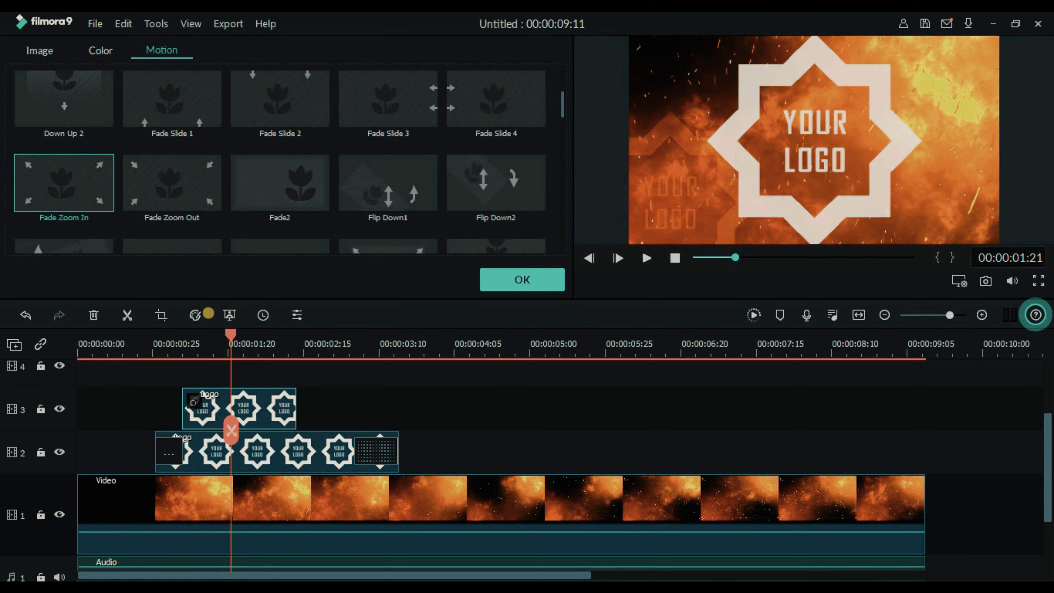
pyautogui.click(525, 280)
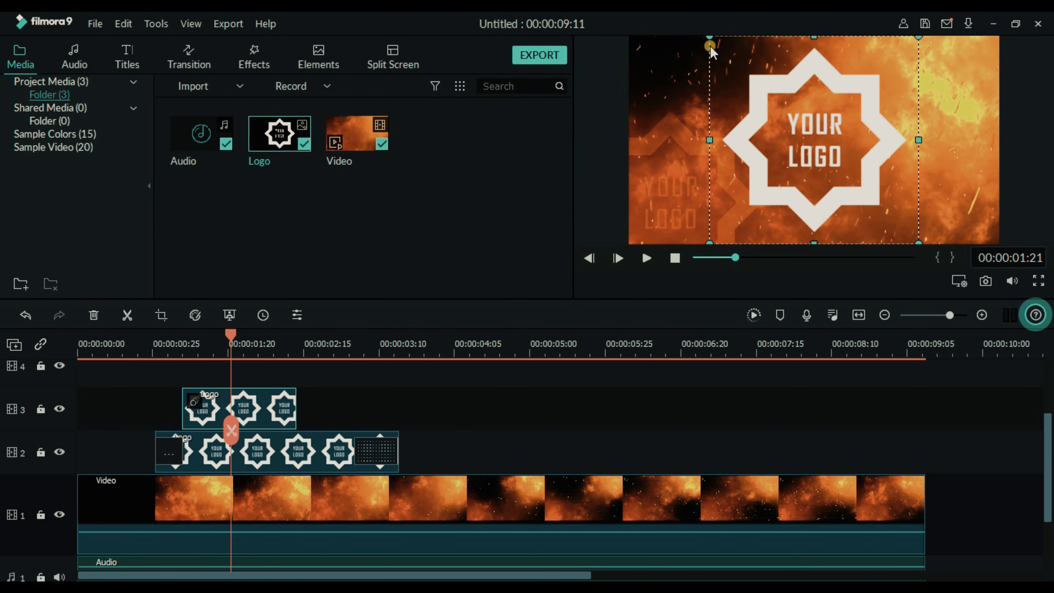
# Shrink the track-3 logo to a small badge in the preview and play it back
pyautogui.moveTo(715, 47); pyautogui.dragTo(812, 142)
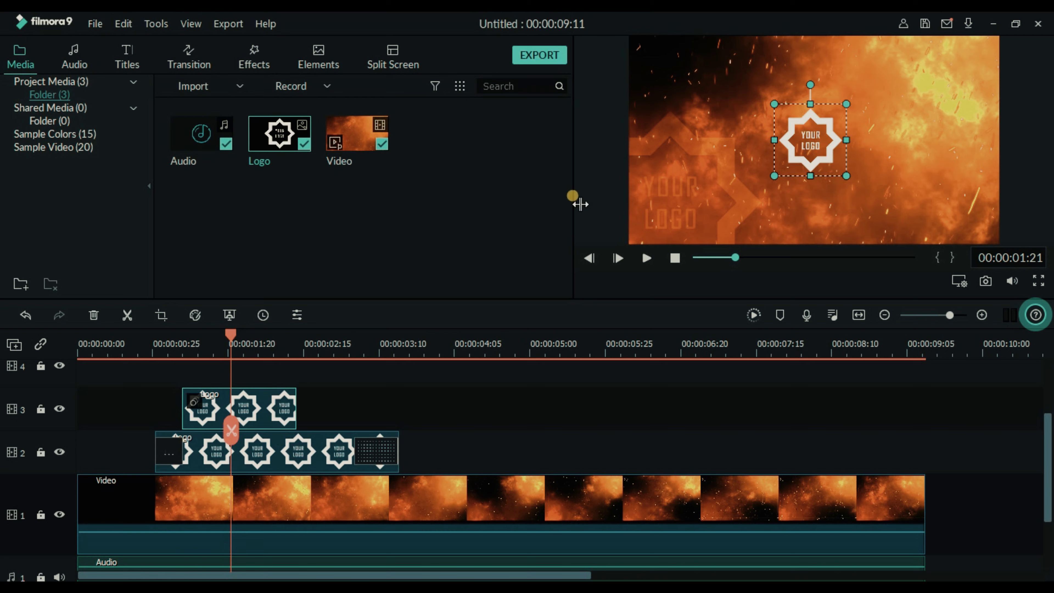
pyautogui.moveTo(231, 334); pyautogui.dragTo(135, 350)
pyautogui.press('space')
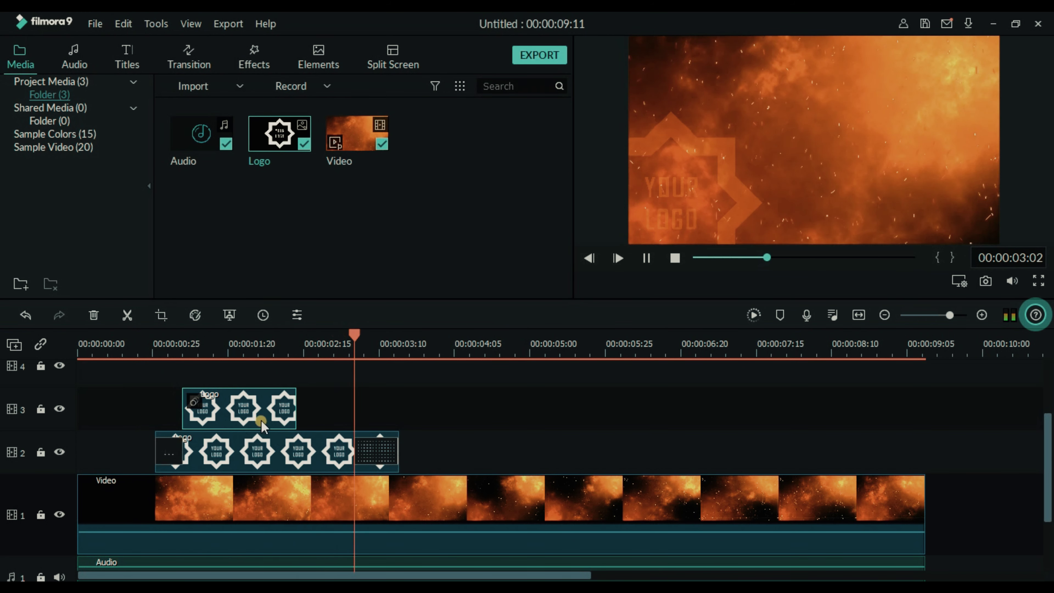
pyautogui.press('space')
# Extend the track-3 logo clip to just past three seconds, ending before the track-2 logo
pyautogui.moveTo(304, 413); pyautogui.dragTo(397, 403)
pyautogui.press('space')
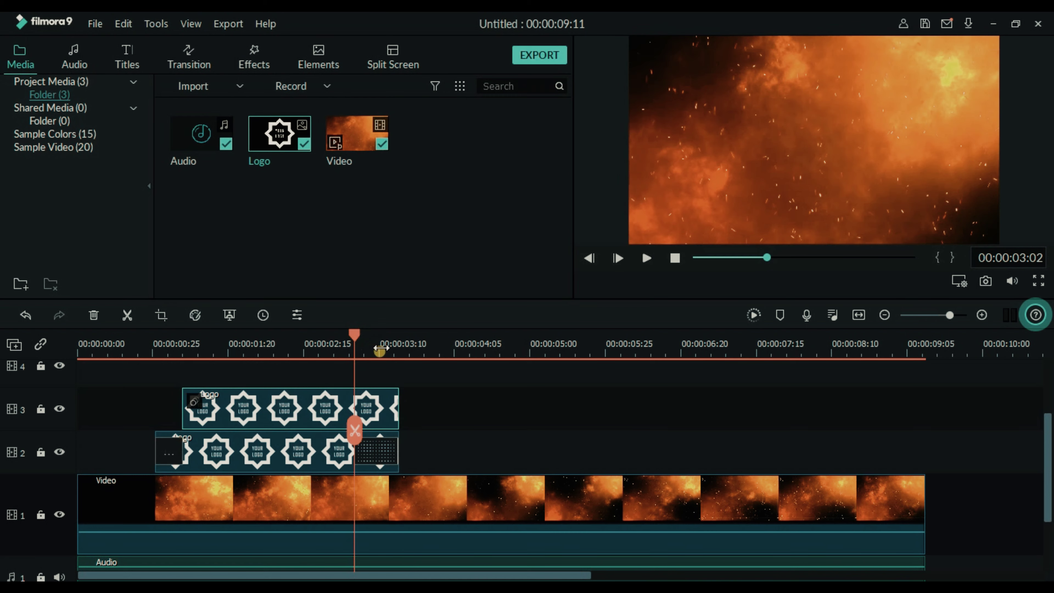
pyautogui.press('space')
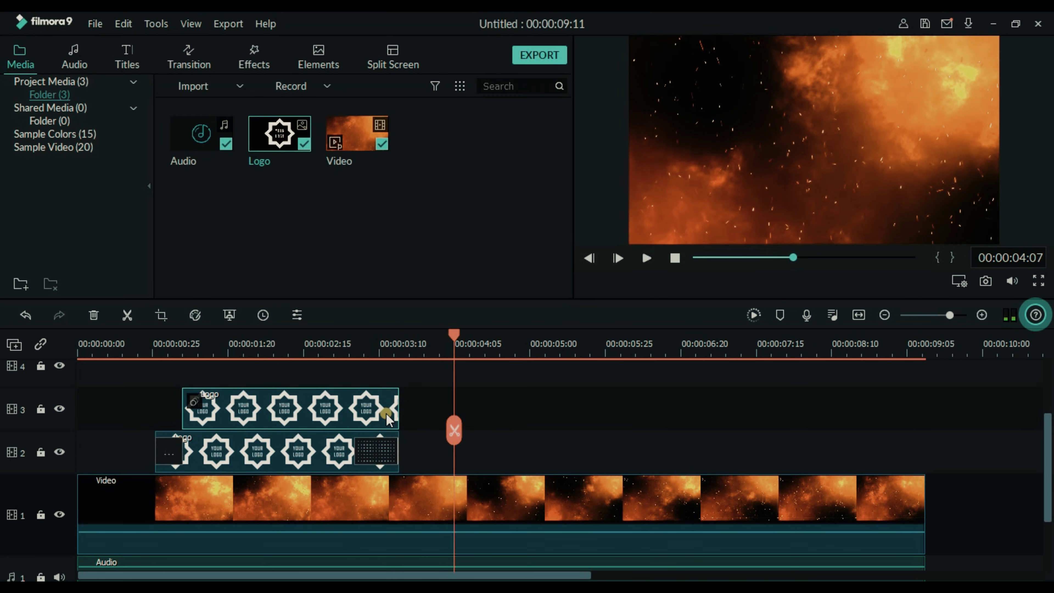
pyautogui.moveTo(408, 414); pyautogui.dragTo(383, 411)
pyautogui.click(365, 356)
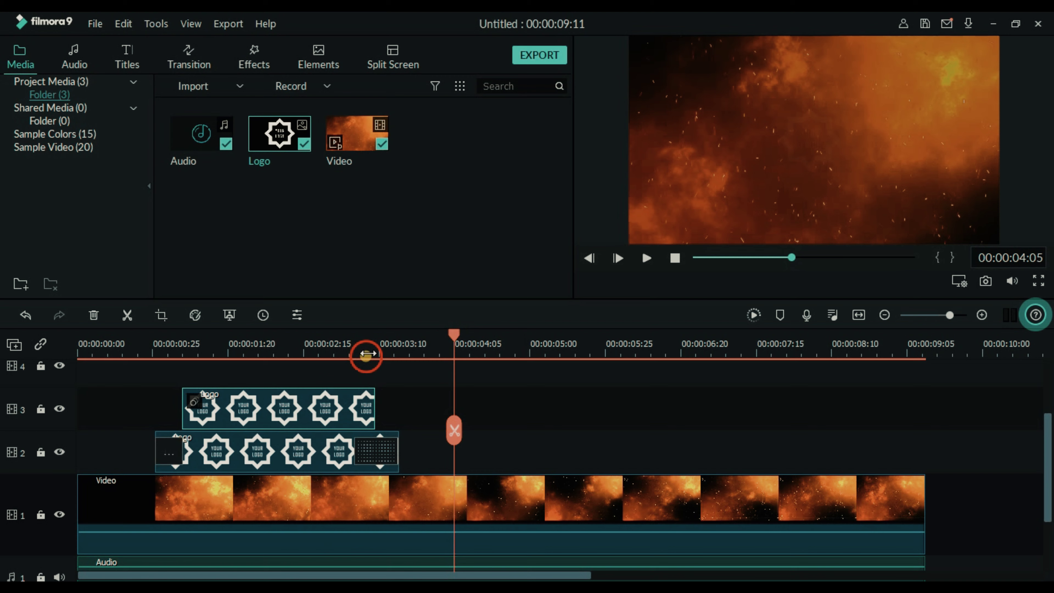
pyautogui.press('space')
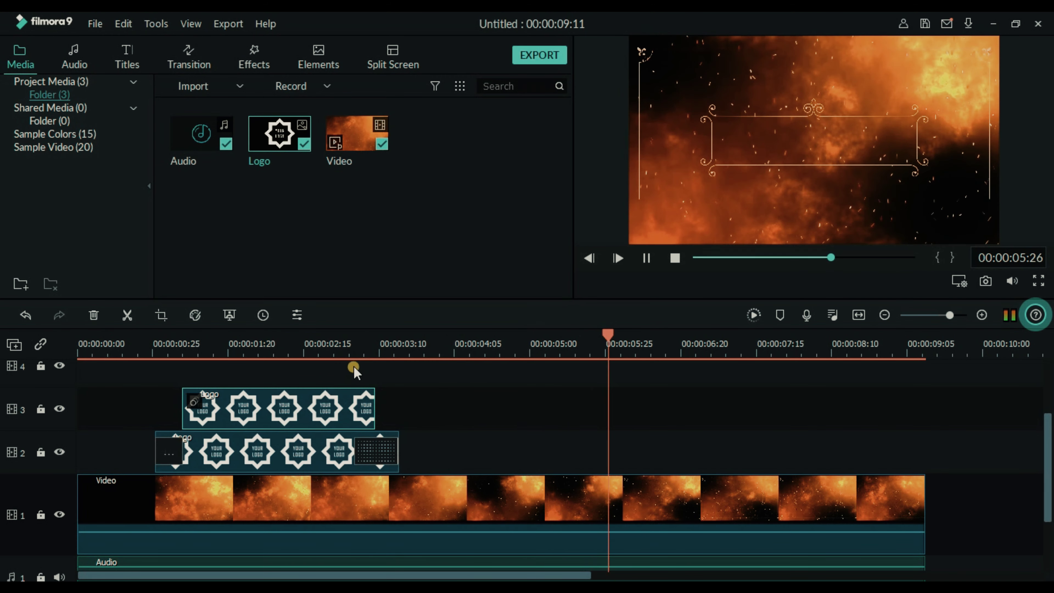
pyautogui.press('space')
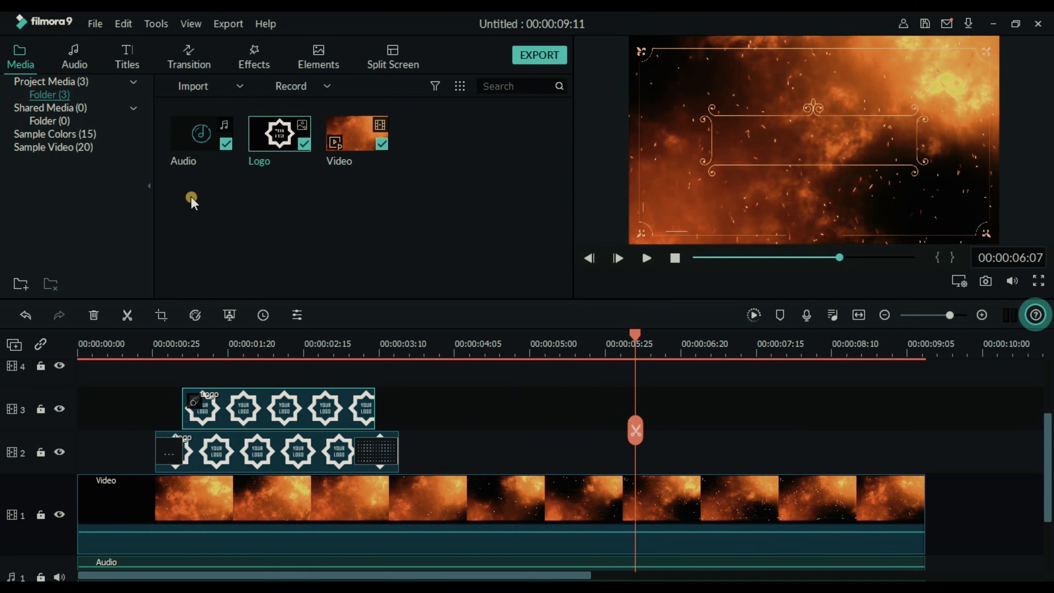
# Search the title templates and place Title 34 on track 2 after the logos
pyautogui.click(139, 58)
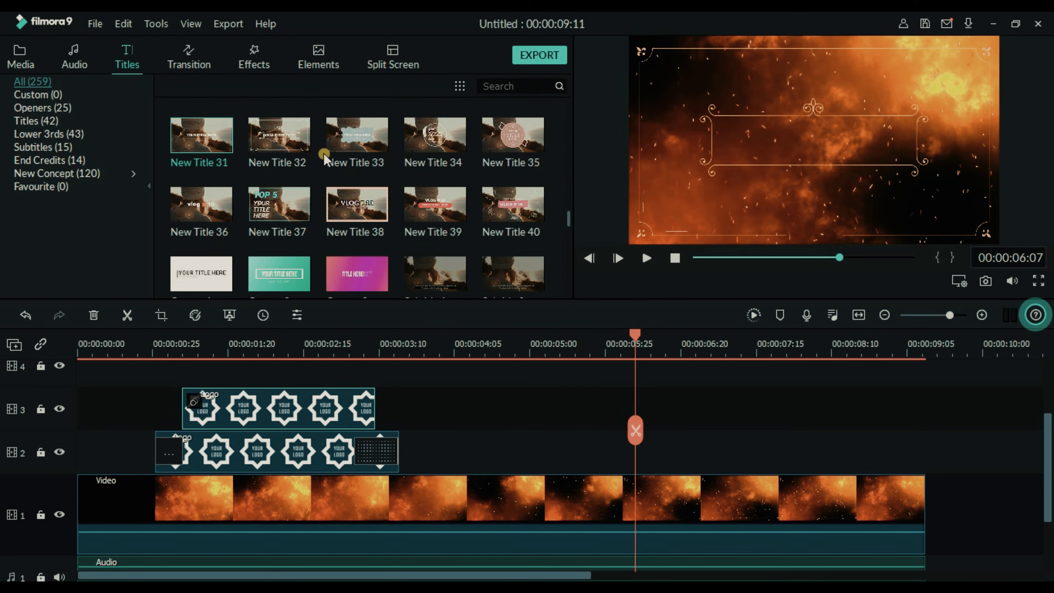
pyautogui.click(516, 93)
pyautogui.write('title')
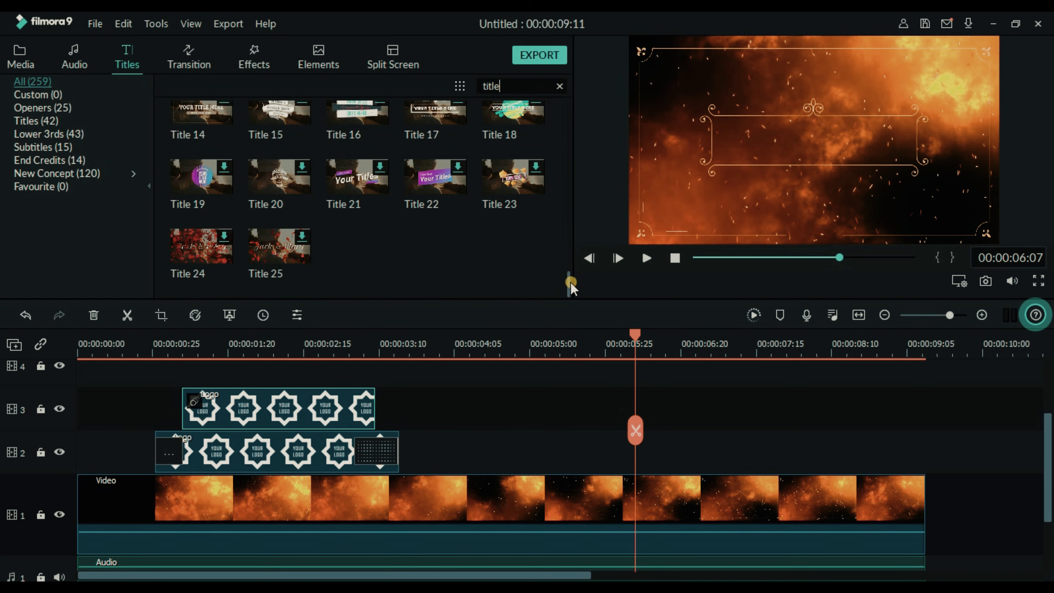
pyautogui.moveTo(568, 286); pyautogui.dragTo(558, 247)
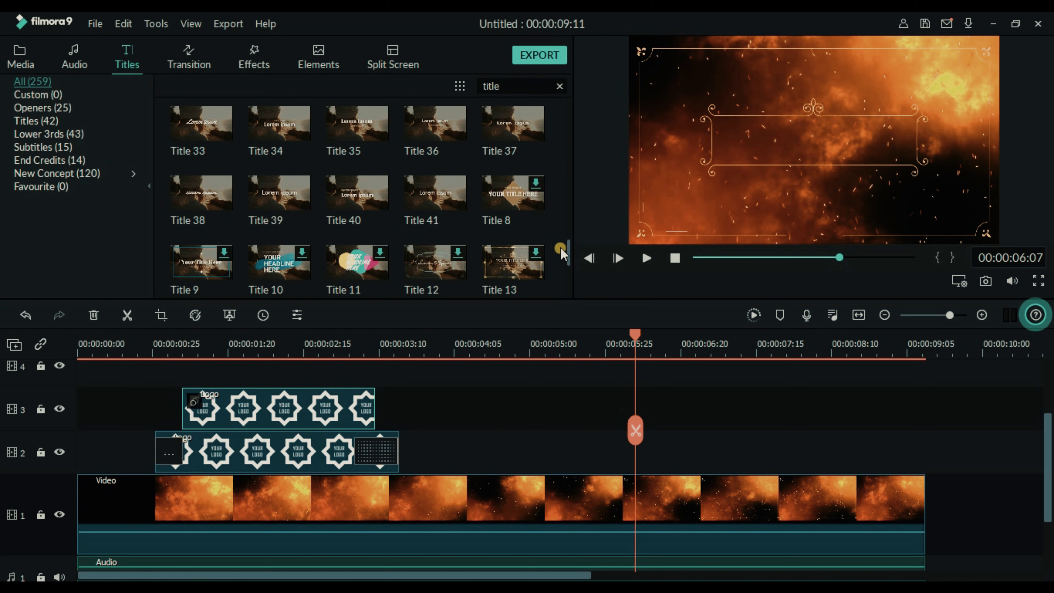
pyautogui.click(292, 134)
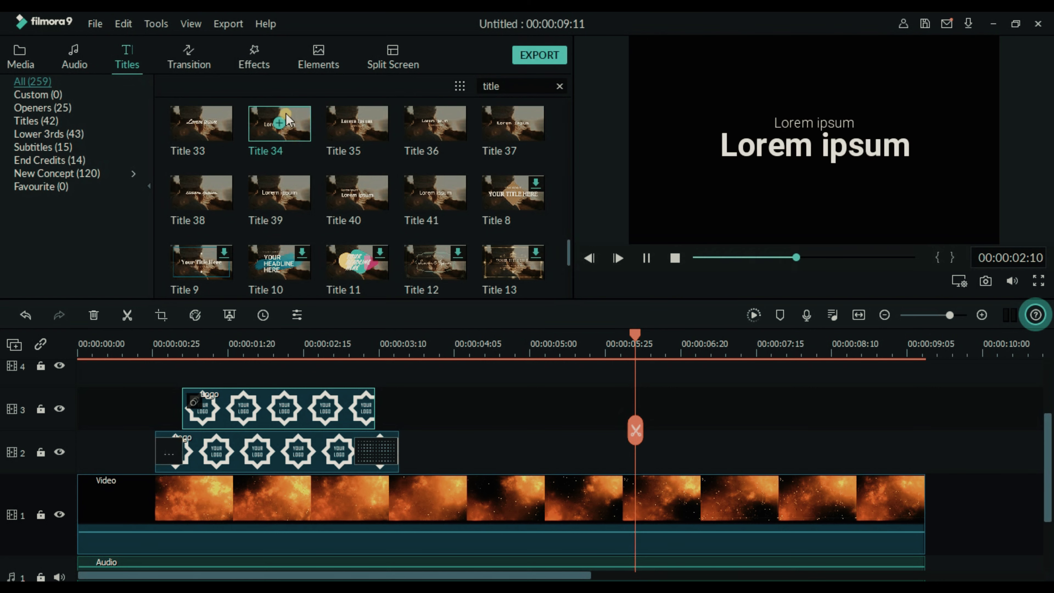
pyautogui.moveTo(299, 136); pyautogui.dragTo(632, 431)
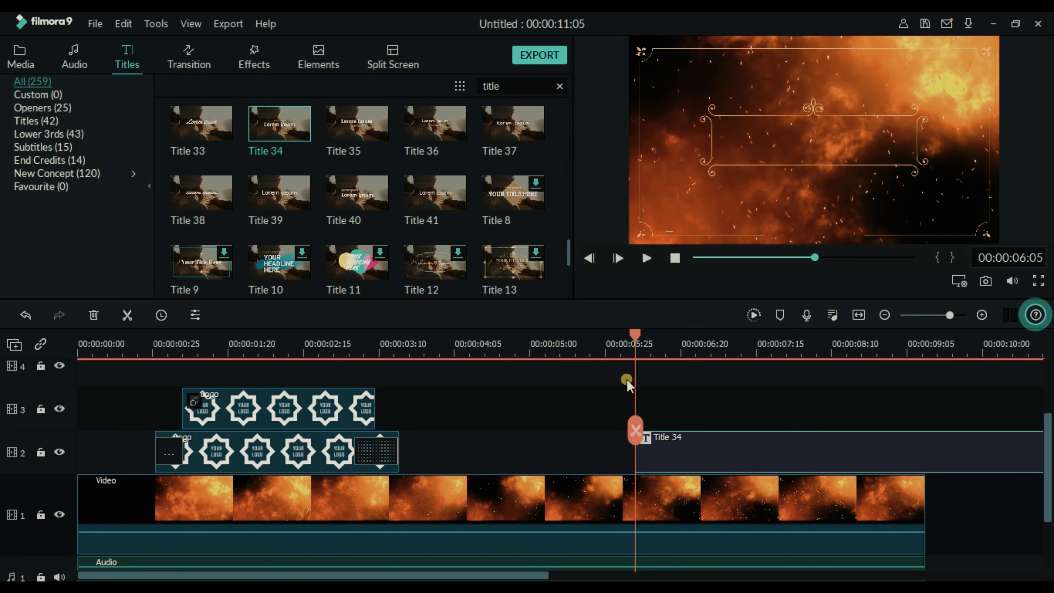
# Trim the Title 34 clip to end at 00:00:09:11
pyautogui.click(676, 357)
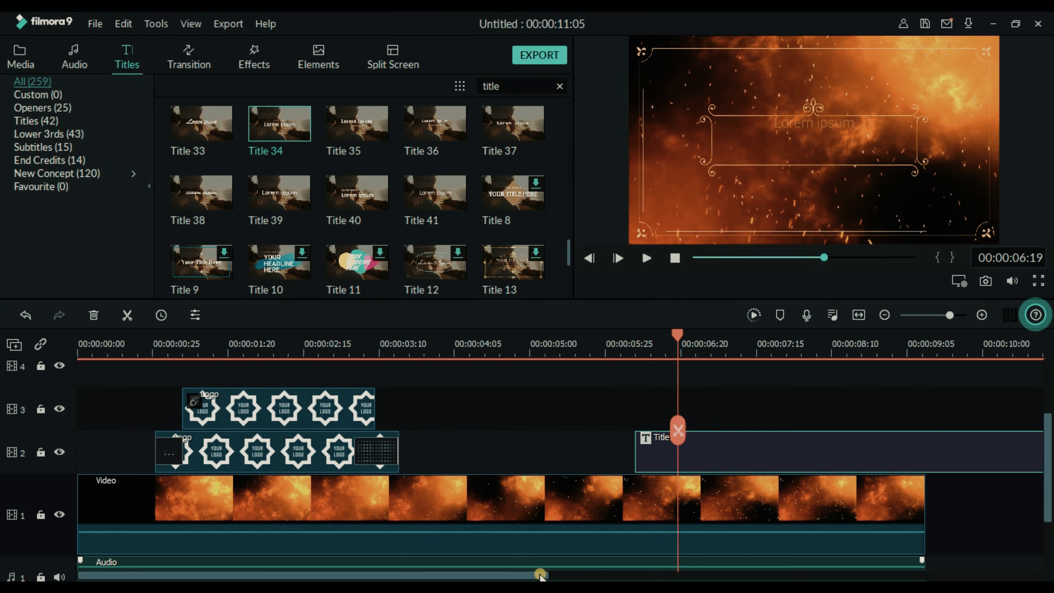
pyautogui.moveTo(539, 575); pyautogui.dragTo(660, 573)
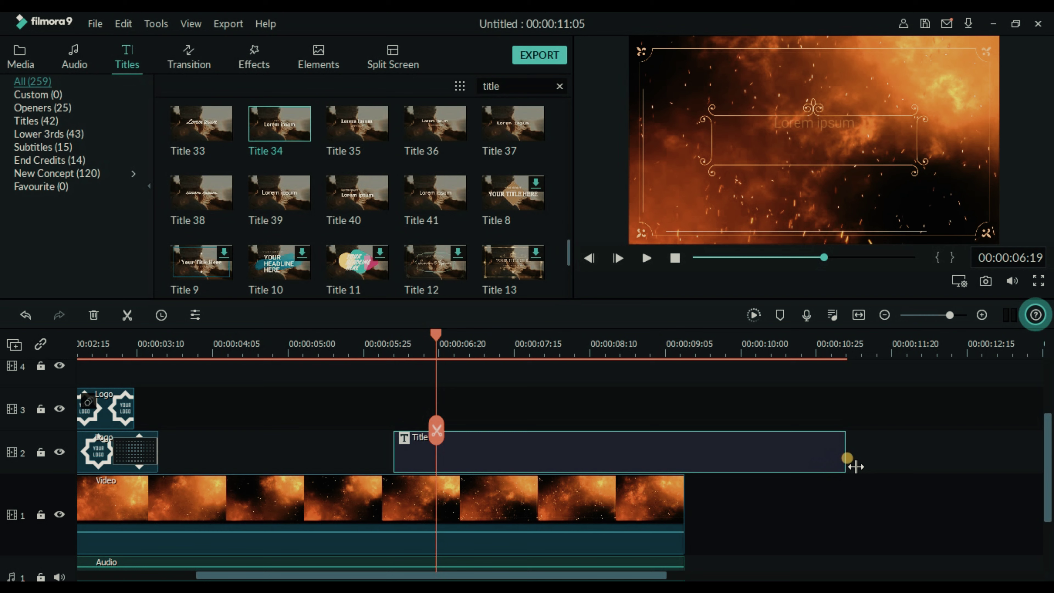
pyautogui.moveTo(847, 457); pyautogui.dragTo(689, 461)
# Replace the Title 34 placeholder text with DEZCORB
pyautogui.click(496, 345)
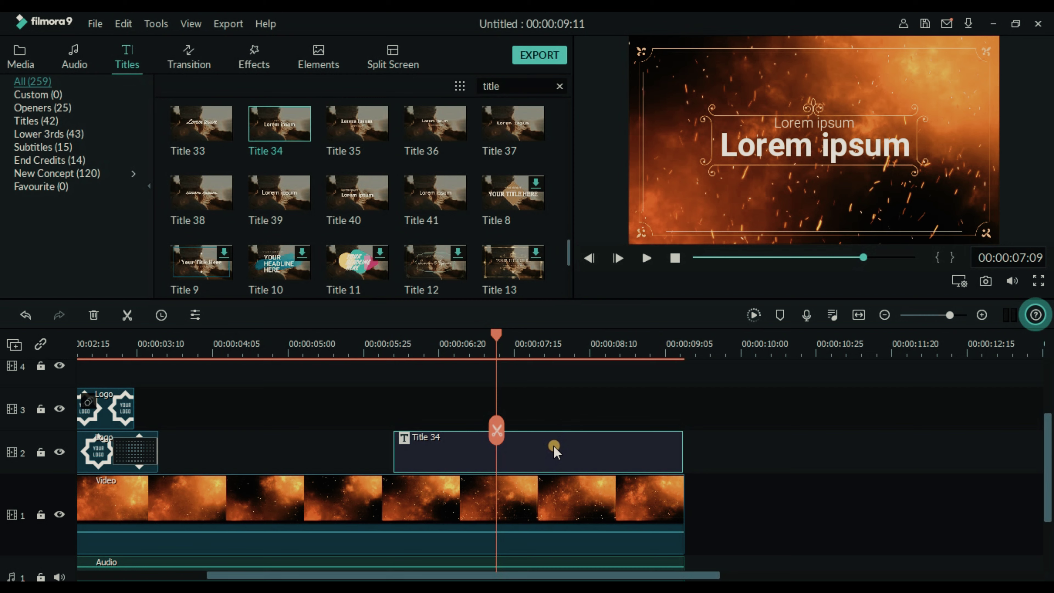
pyautogui.doubleClick(813, 160)
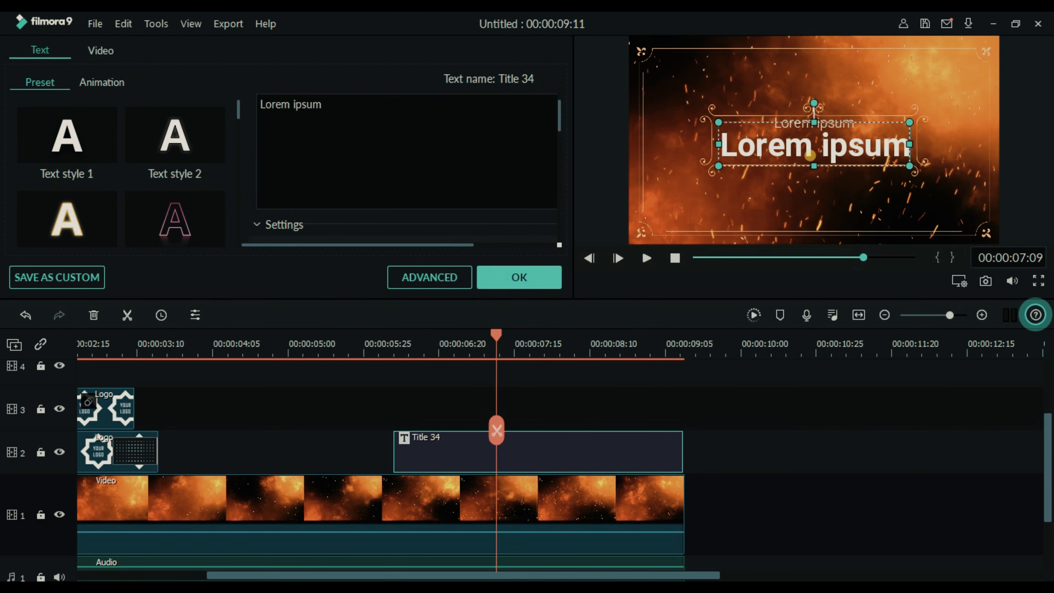
pyautogui.click(376, 124)
pyautogui.hotkey('ctrl', 'a')
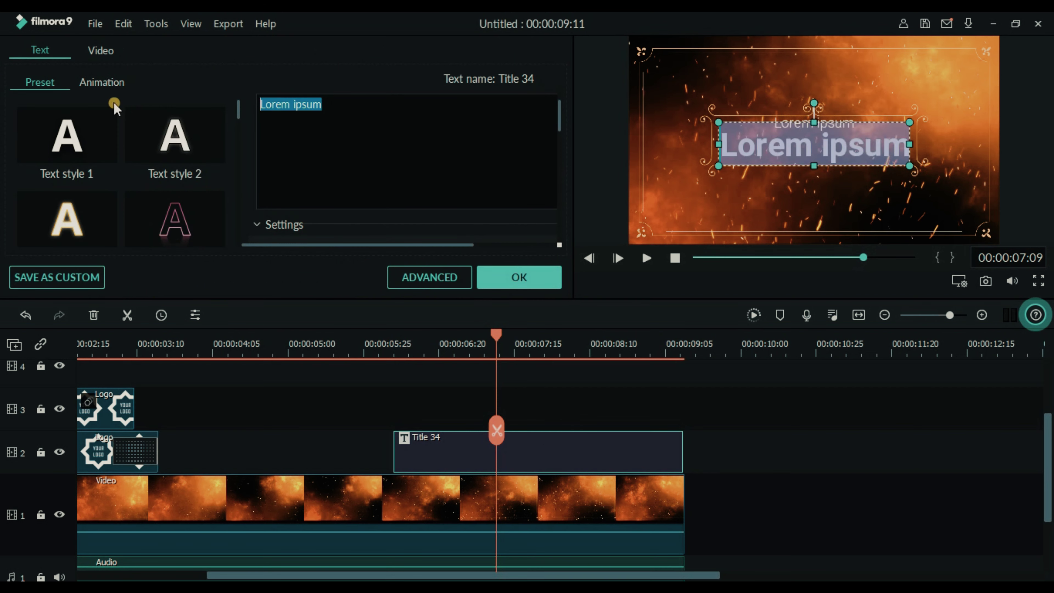
pyautogui.write('DEZCORB')
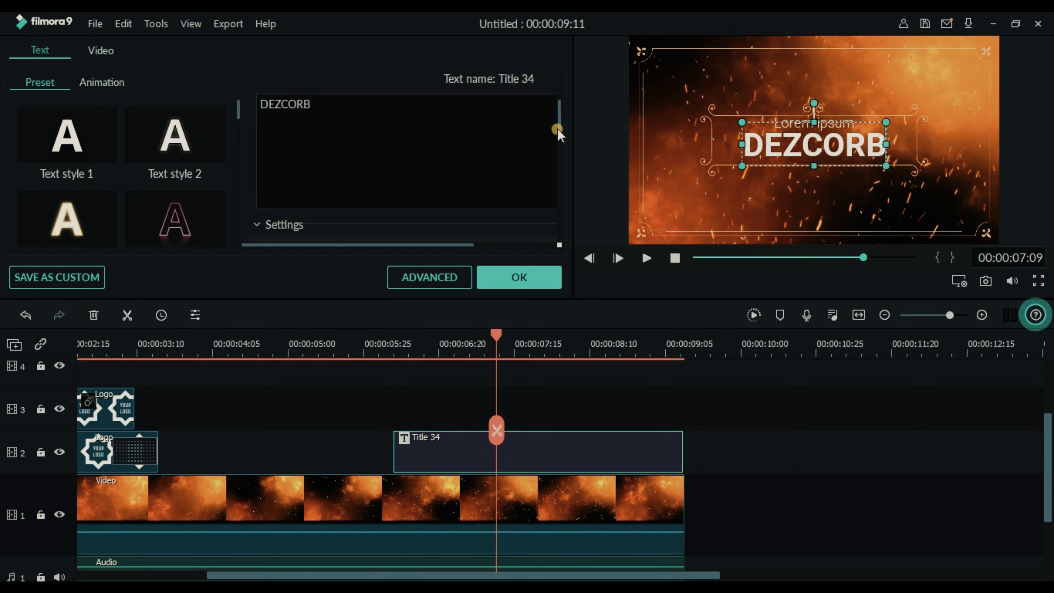
# Set the DEZCORB text's font to Russo One
pyautogui.moveTo(556, 129); pyautogui.dragTo(566, 114)
pyautogui.moveTo(491, 165); pyautogui.dragTo(263, 148)
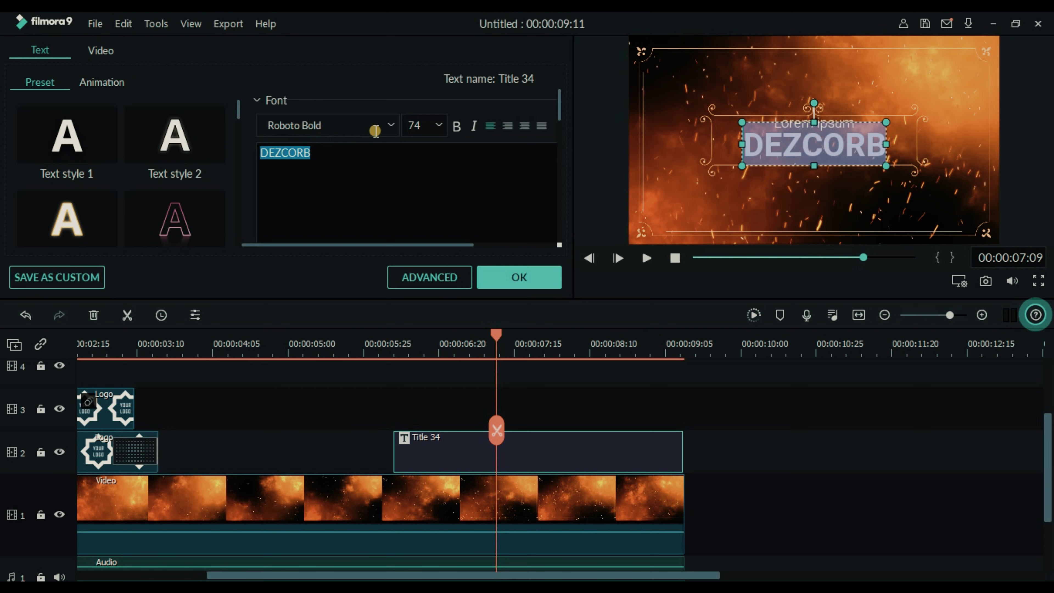
pyautogui.click(392, 125)
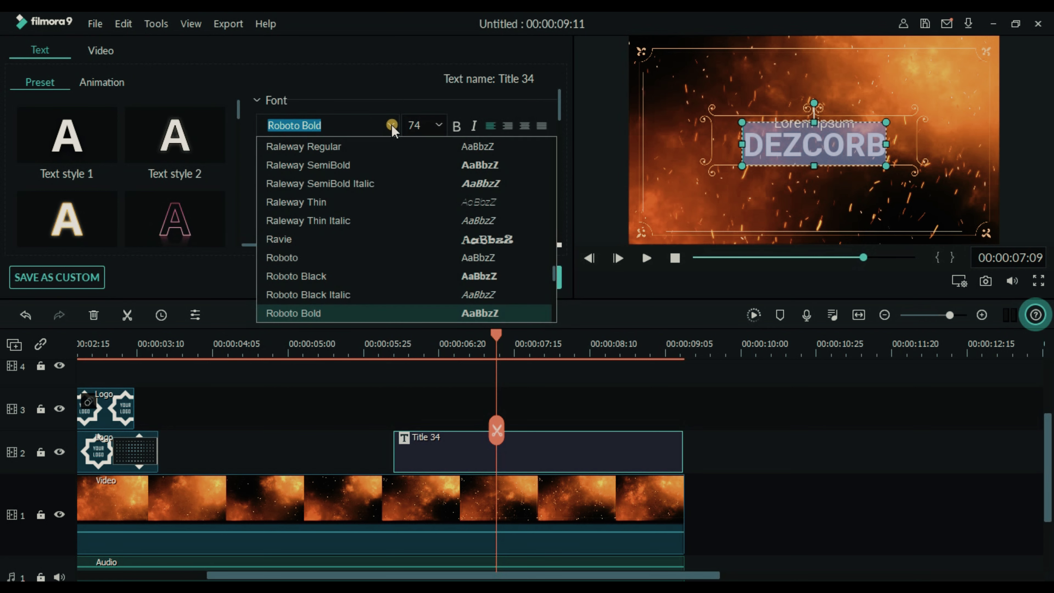
pyautogui.scroll(-5, 374, 145)
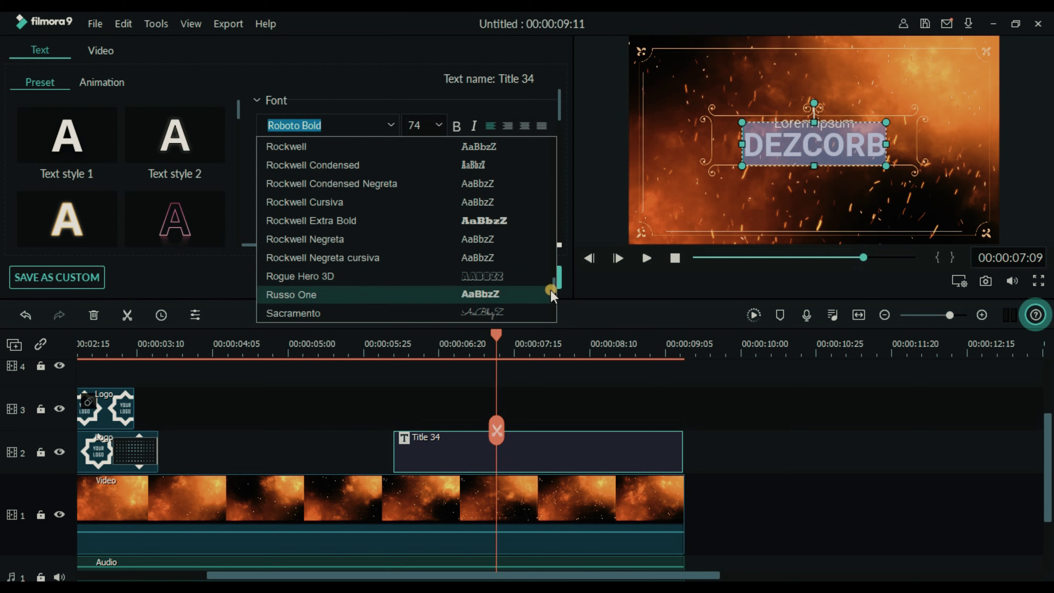
pyautogui.click(535, 293)
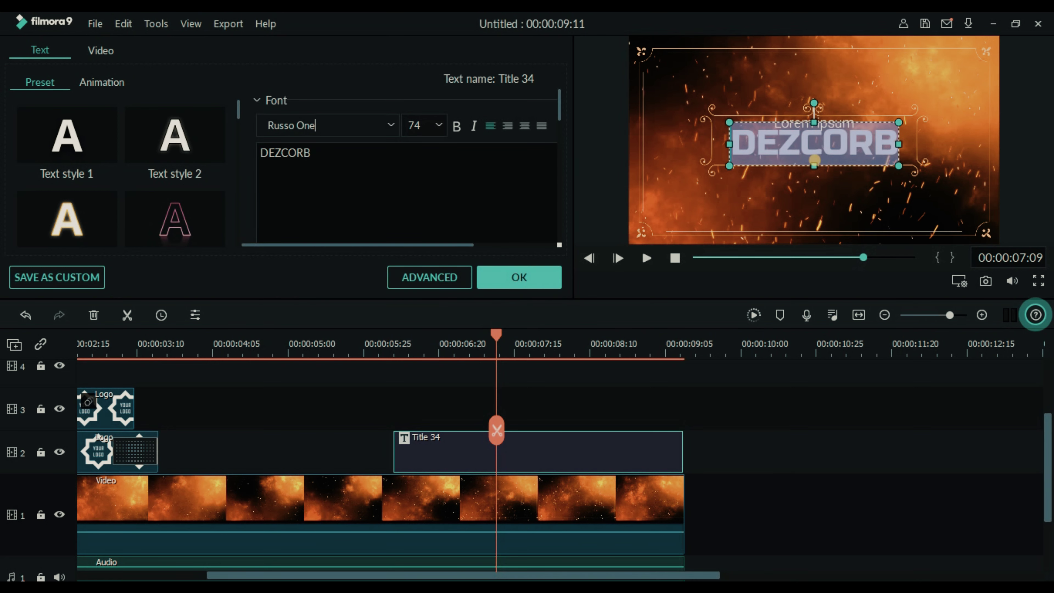
pyautogui.click(845, 115)
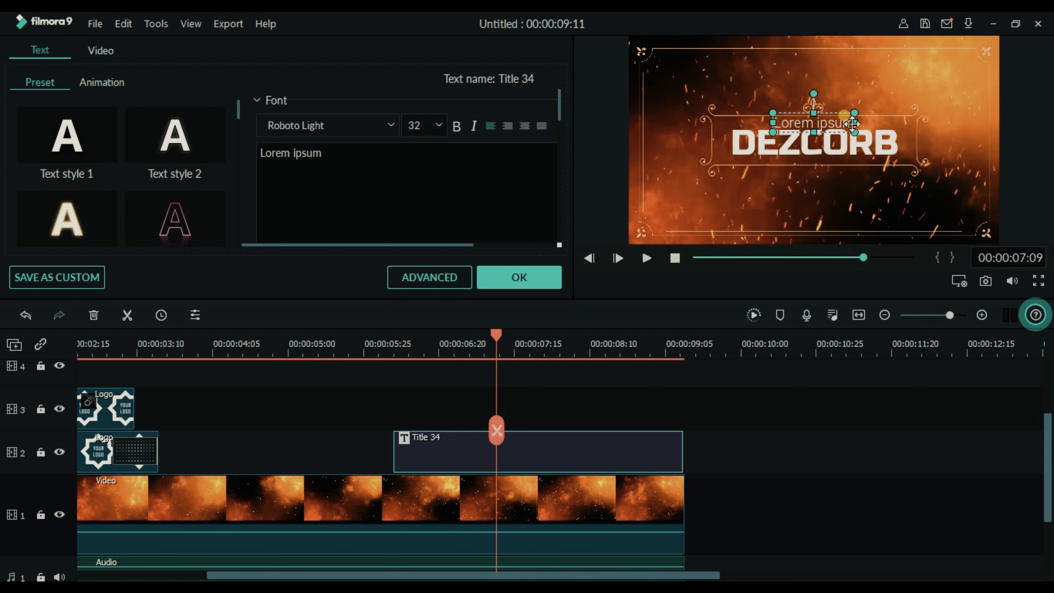
pyautogui.moveTo(852, 123); pyautogui.dragTo(850, 175)
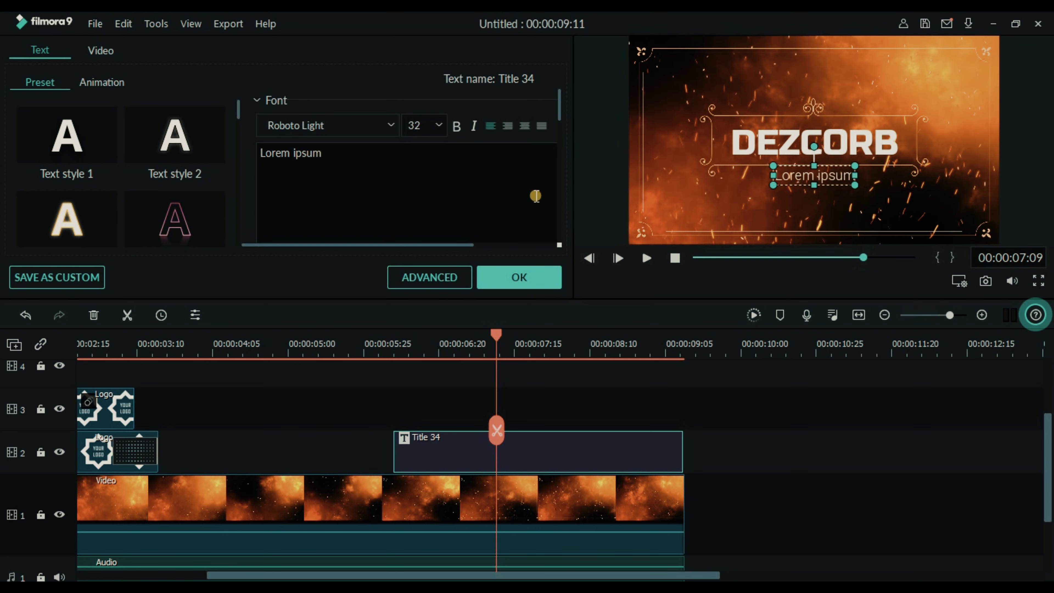
pyautogui.moveTo(379, 172); pyautogui.dragTo(4, 110)
pyautogui.write('www.')
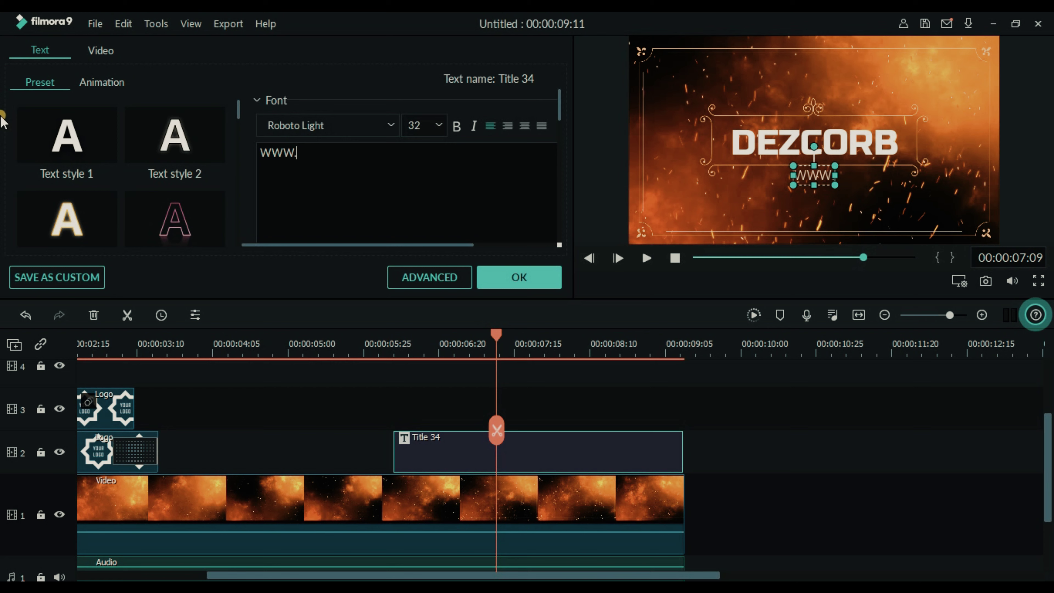
pyautogui.write('DEZCORB')
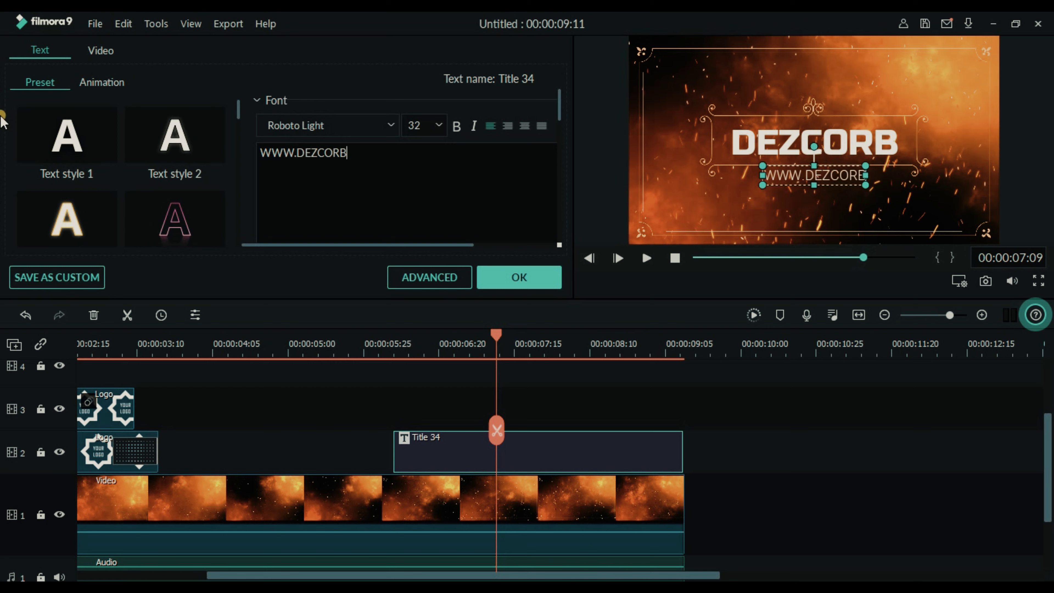
pyautogui.write('.COM')
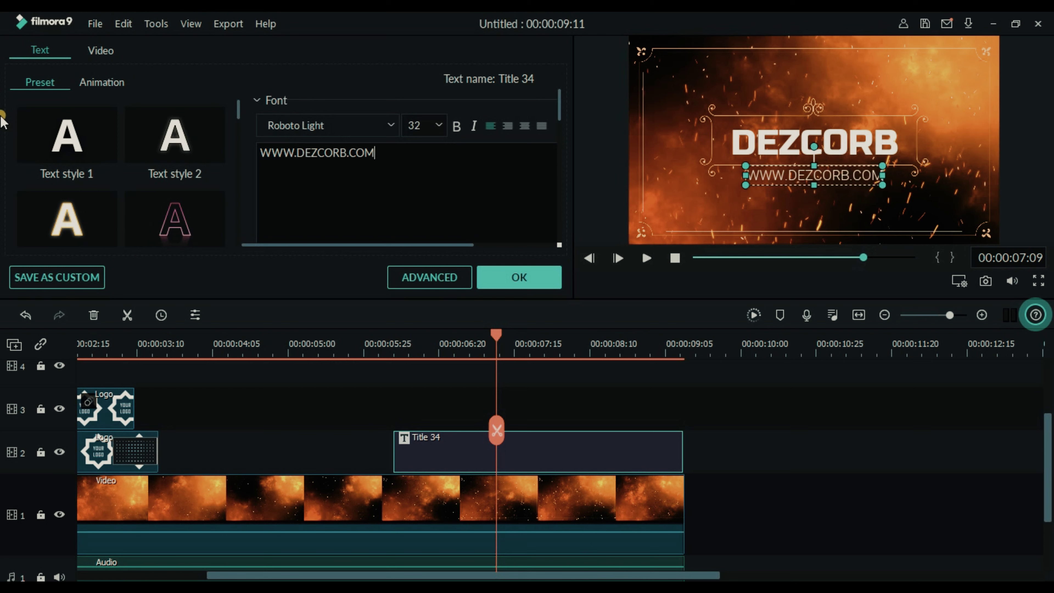
# Set the web address line to size 18 in Roboto Black
pyautogui.hotkey('ctrl', 'a')
pyautogui.click(429, 133)
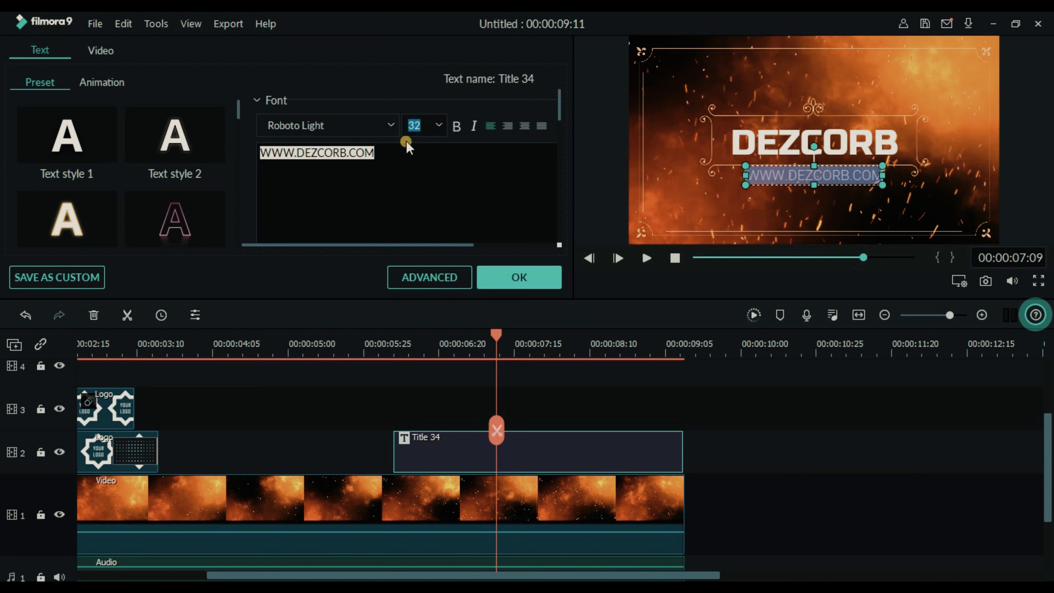
pyautogui.write('18')
pyautogui.press('Return')
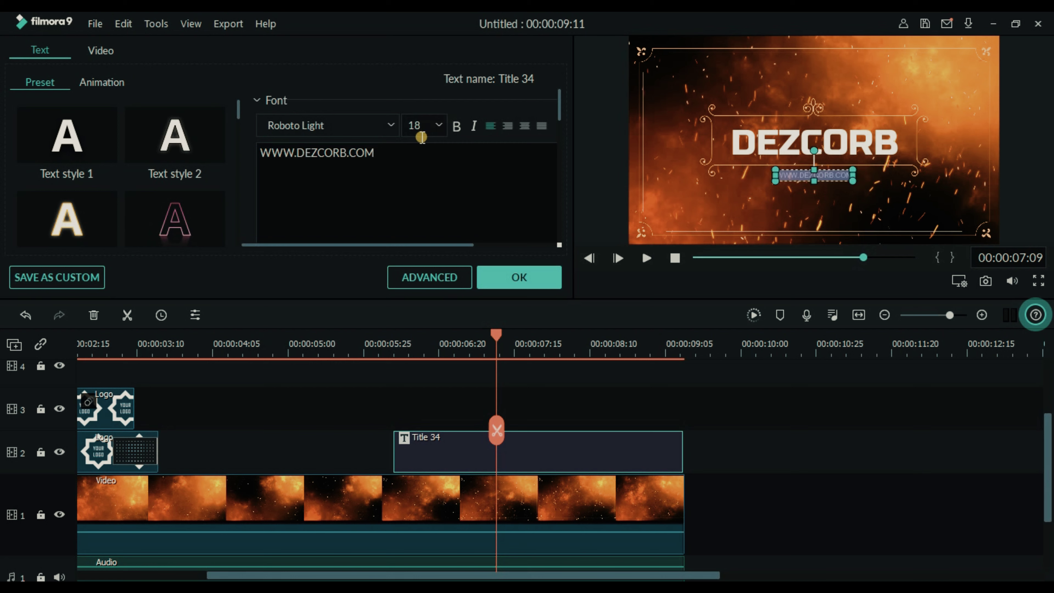
pyautogui.click(391, 124)
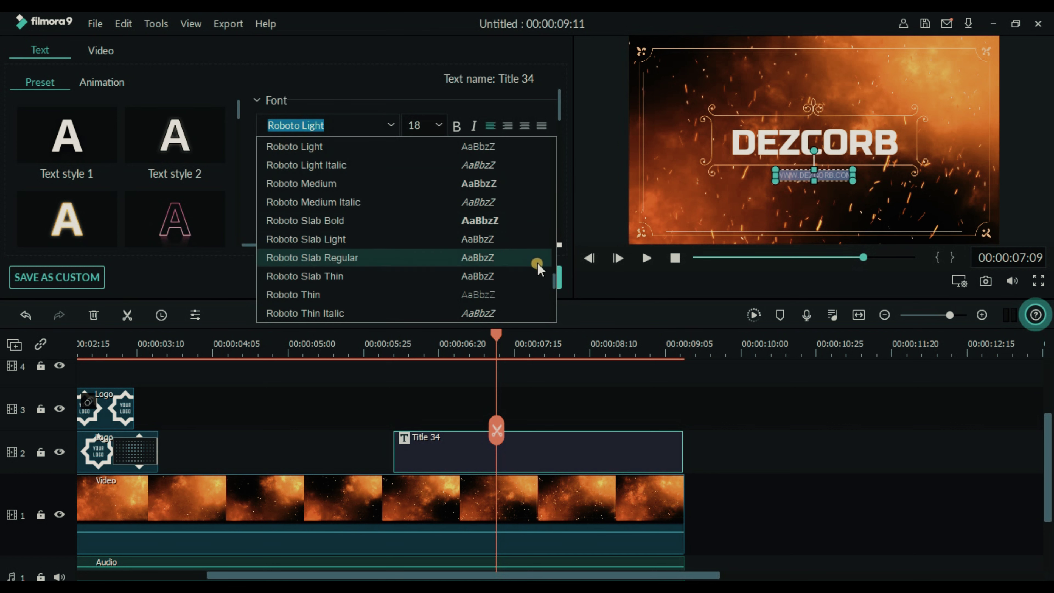
pyautogui.scroll(3, 554, 277)
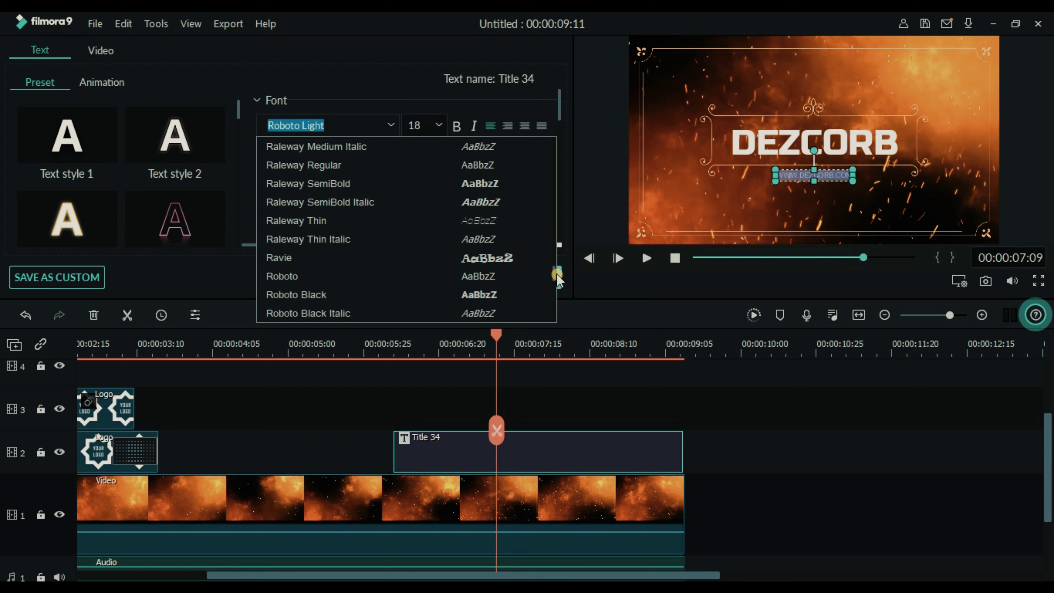
pyautogui.click(446, 295)
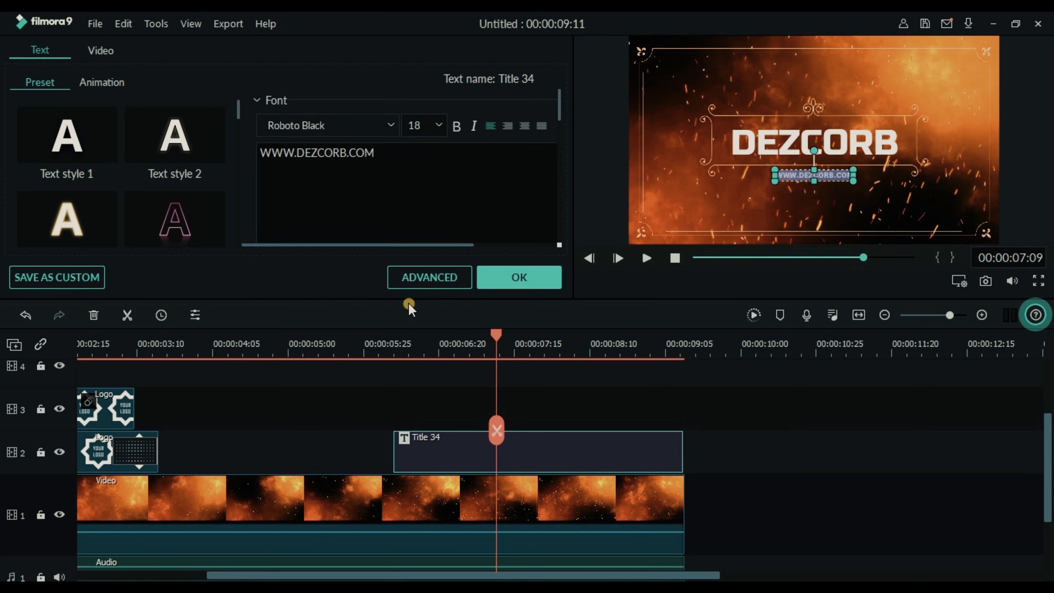
# Raise the web address letter spacing to 1 and apply the title edits
pyautogui.moveTo(559, 119); pyautogui.dragTo(556, 164)
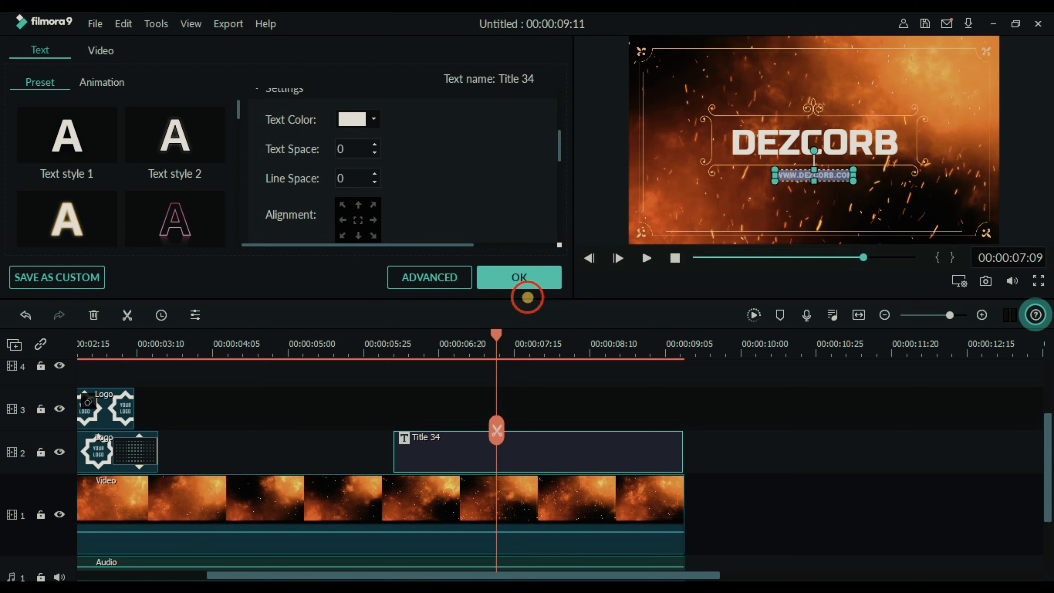
pyautogui.click(379, 150)
pyautogui.click(375, 145)
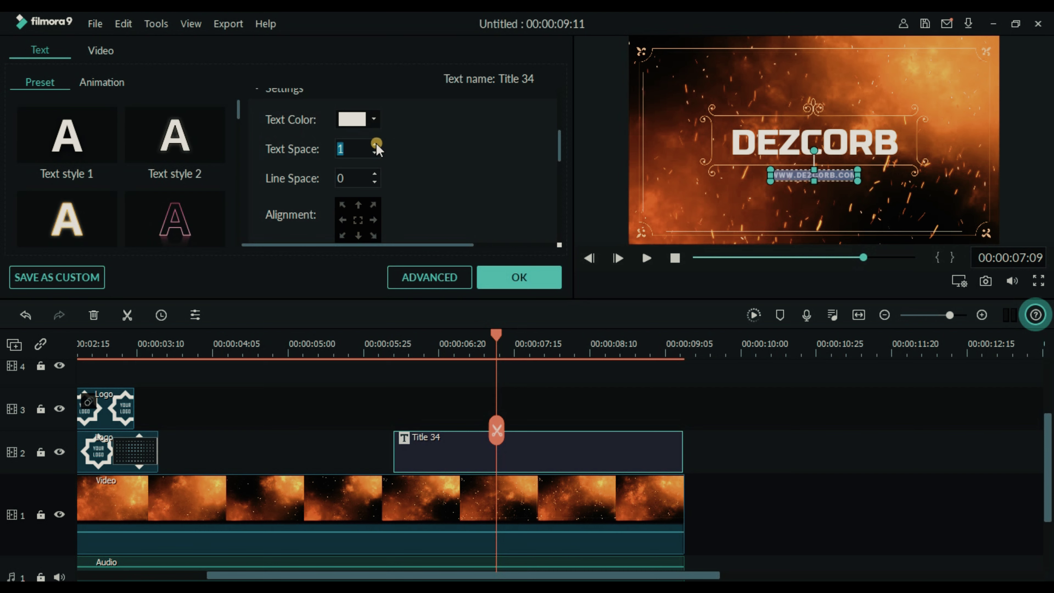
pyautogui.click(509, 277)
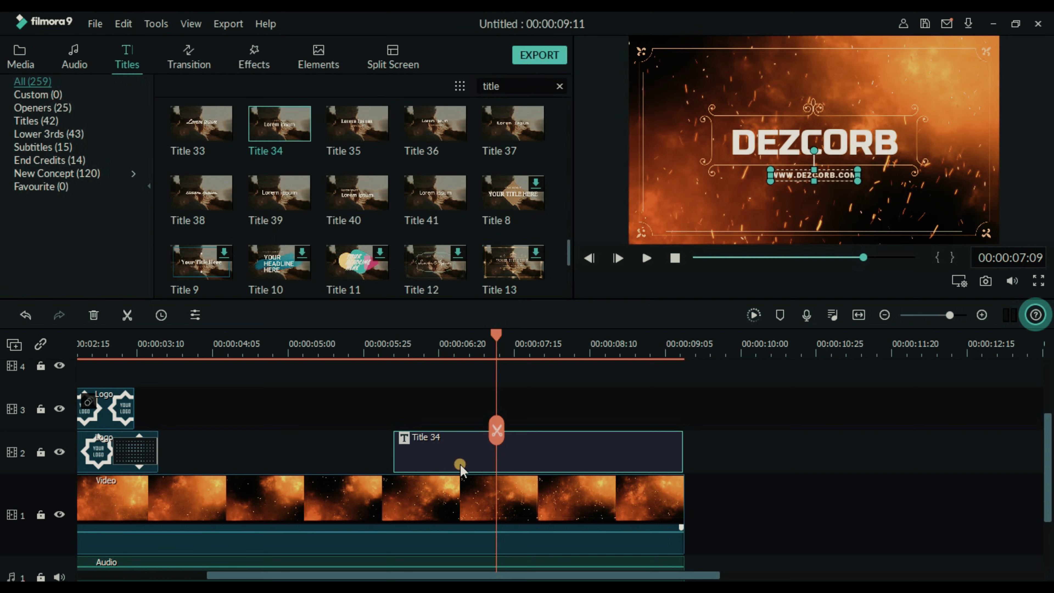
# Apply the Fade1 animation to the Title 34 clip and rewind to 00:00:05:10 to check
pyautogui.doubleClick(584, 439)
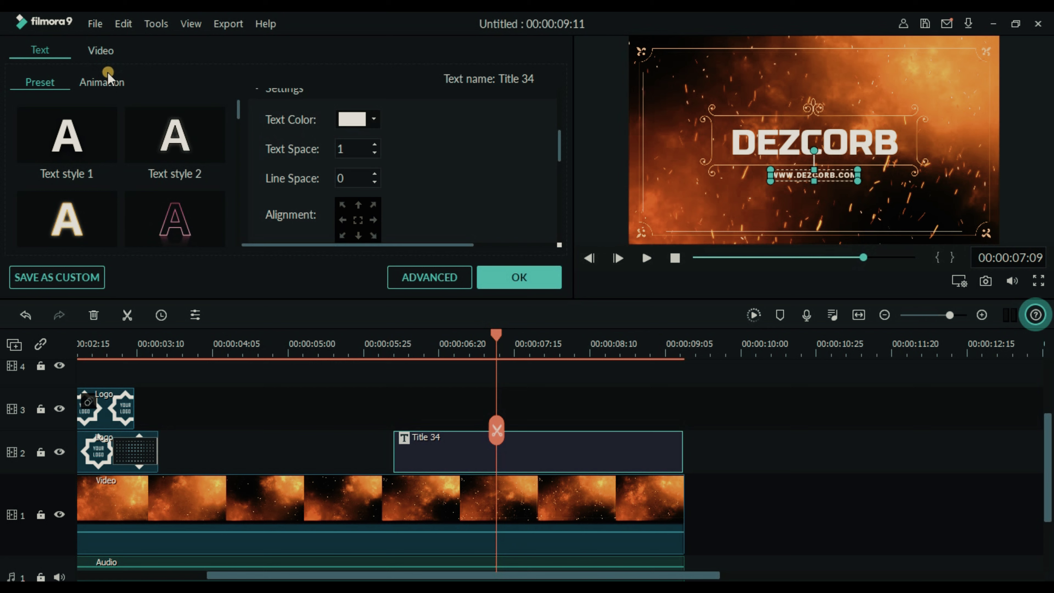
pyautogui.click(105, 80)
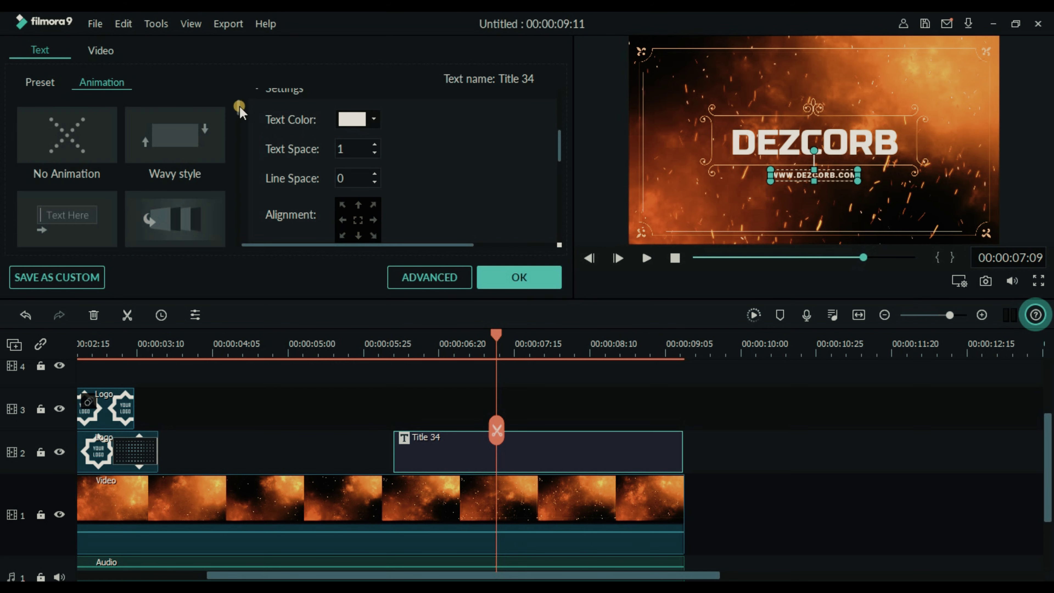
pyautogui.moveTo(239, 108); pyautogui.dragTo(243, 145)
pyautogui.click(156, 184)
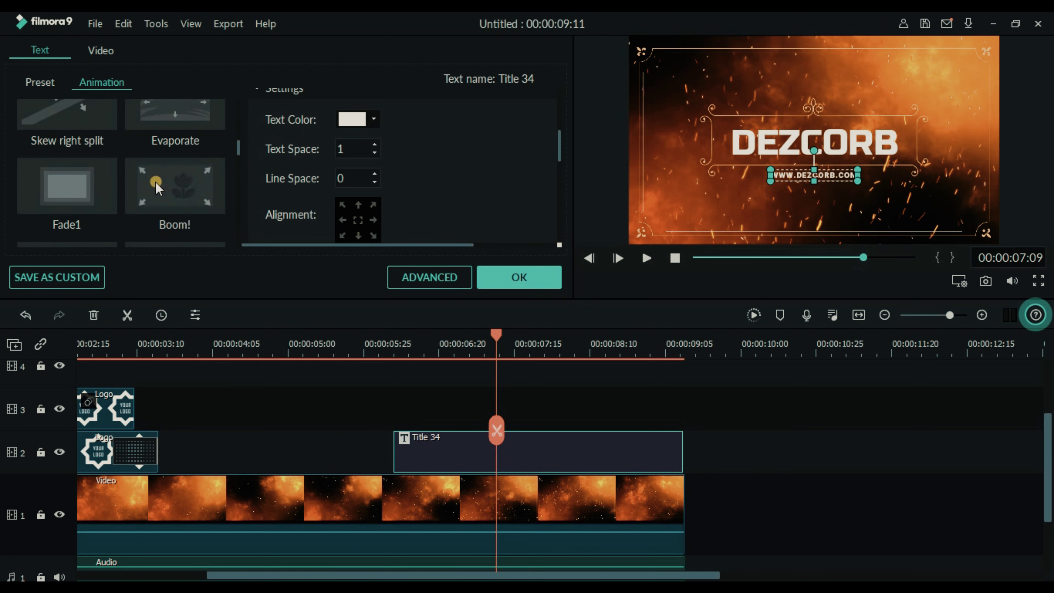
pyautogui.click(80, 206)
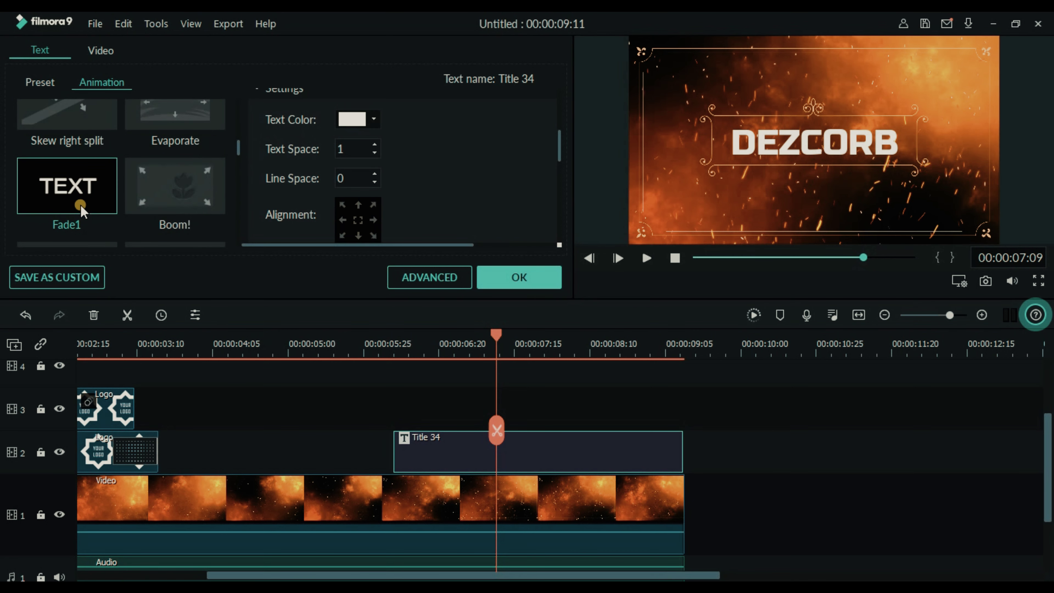
pyautogui.moveTo(496, 341); pyautogui.dragTo(3, 362)
# Confirm the title animation, then add Cinema 21:9 bars on track 4 spanning the whole video
pyautogui.click(520, 277)
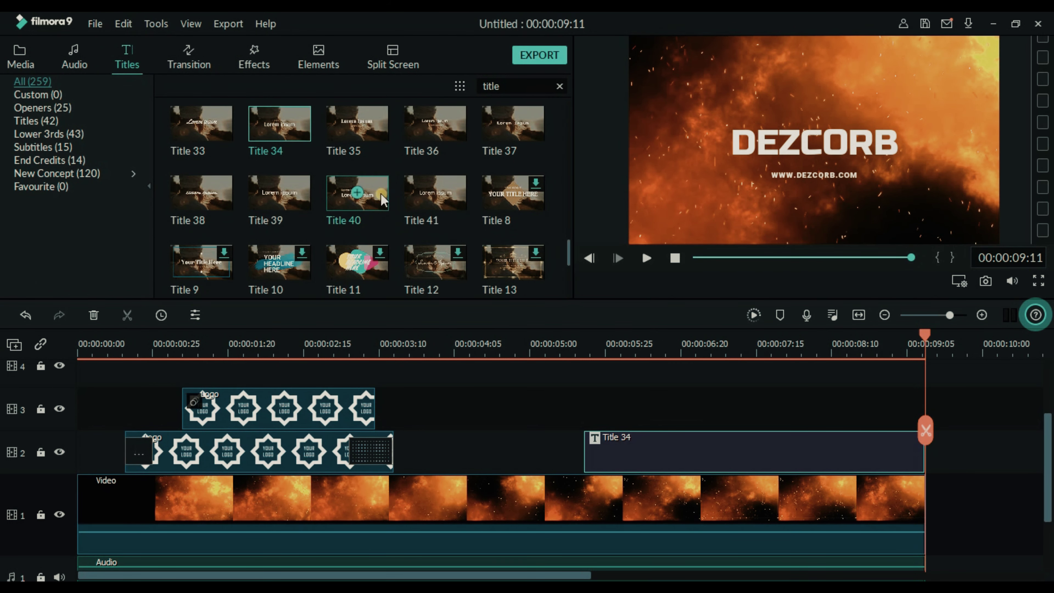
pyautogui.click(254, 58)
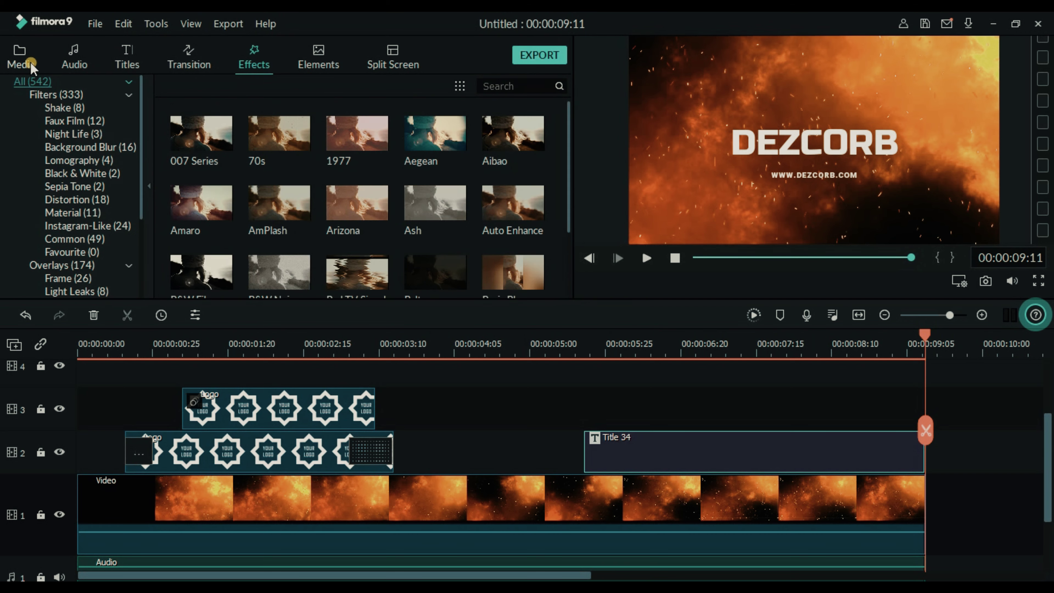
pyautogui.click(20, 58)
pyautogui.click(253, 62)
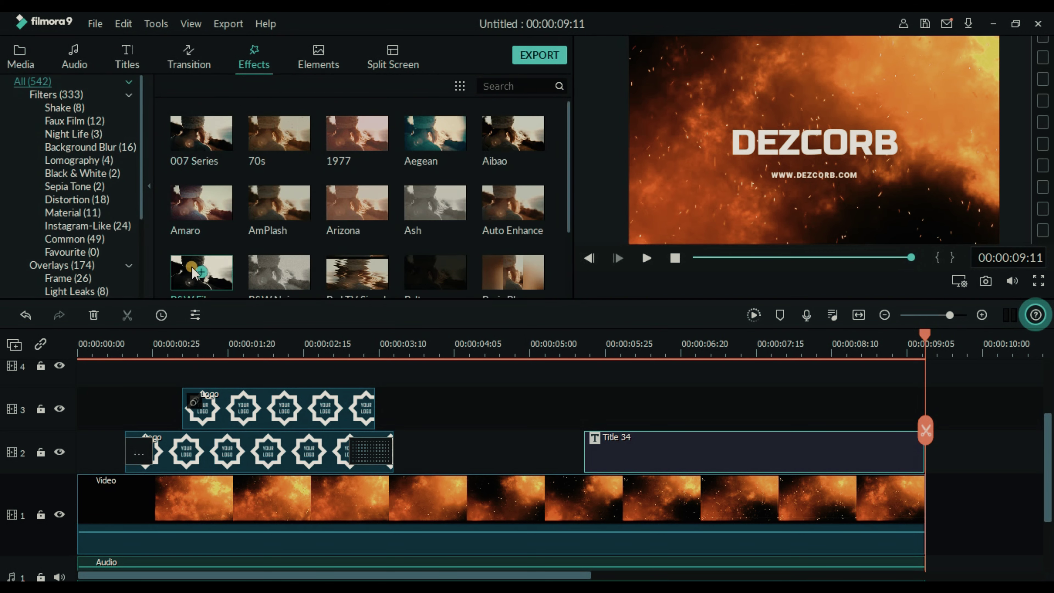
pyautogui.click(98, 266)
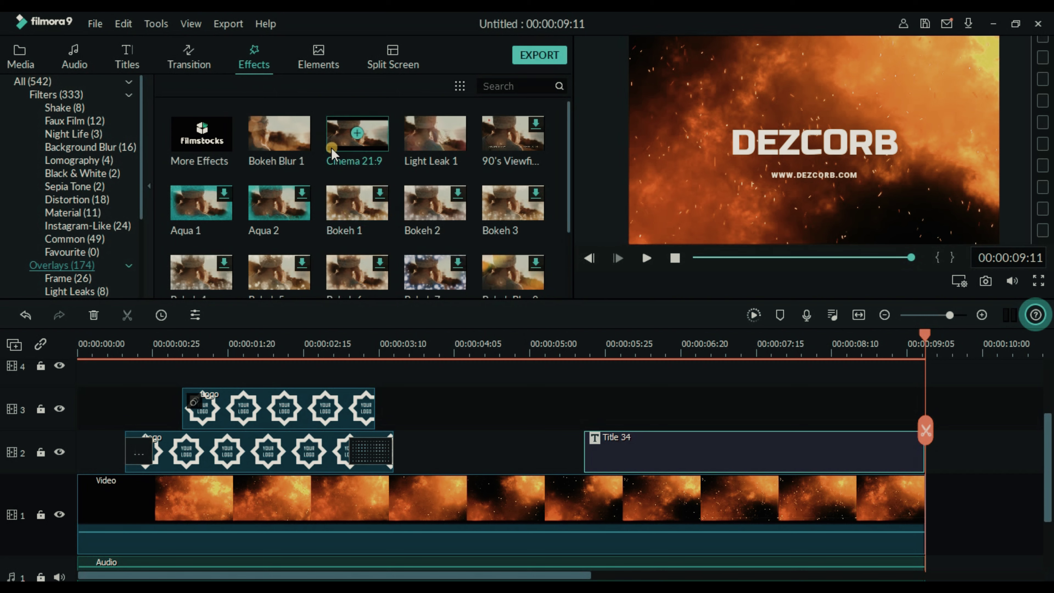
pyautogui.moveTo(335, 149); pyautogui.dragTo(71, 375)
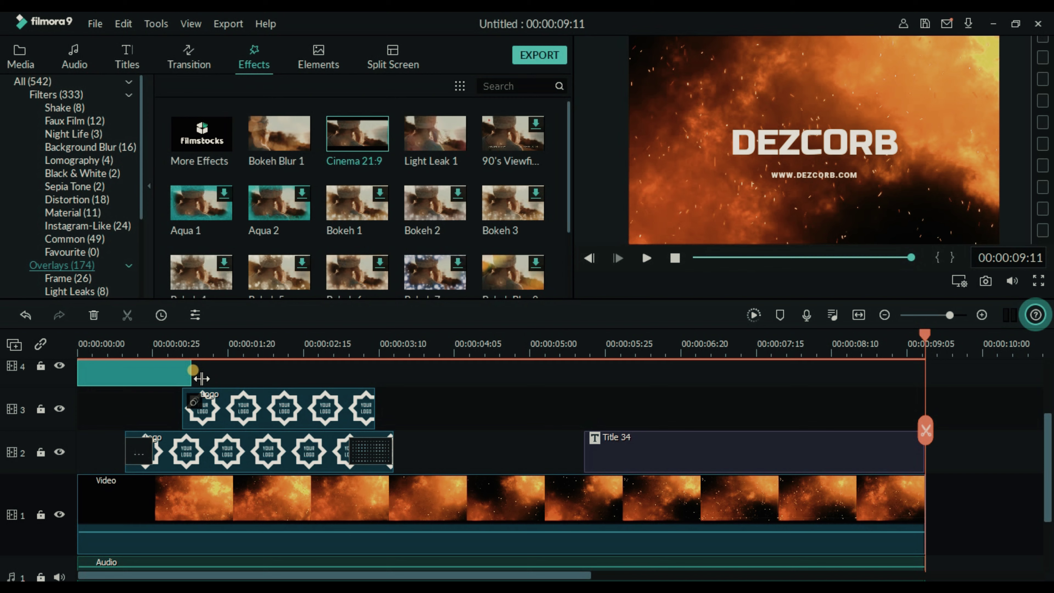
pyautogui.moveTo(191, 376); pyautogui.dragTo(926, 377)
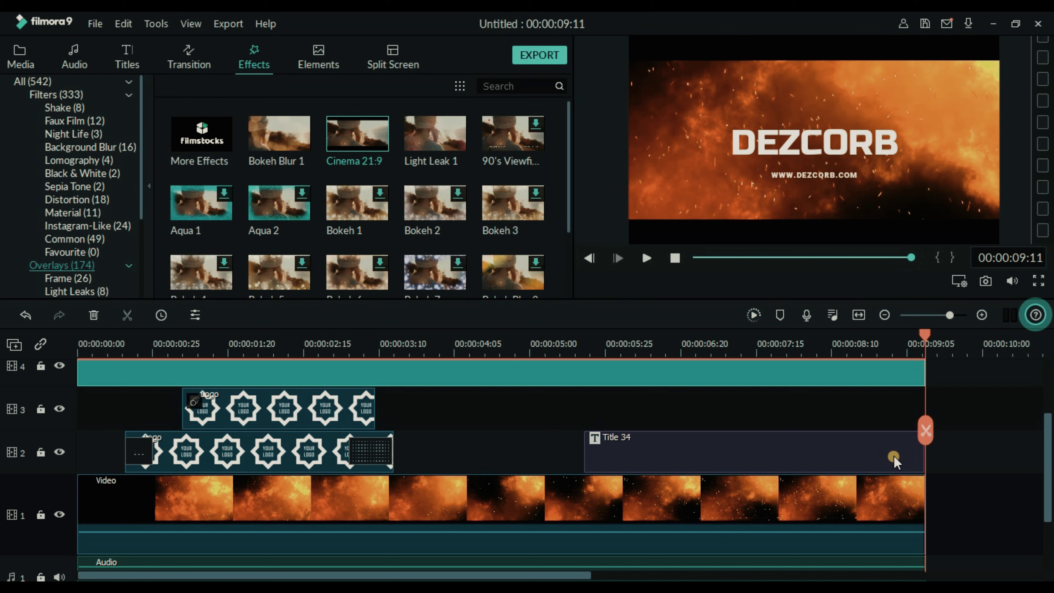
# Trim Title 34 to end at 00:00:09:04 and extend the track-2 logo clip to 00:00:03:26
pyautogui.click(907, 459)
pyautogui.moveTo(923, 463); pyautogui.dragTo(894, 464)
pyautogui.moveTo(929, 346); pyautogui.dragTo(79, 346)
pyautogui.press('space')
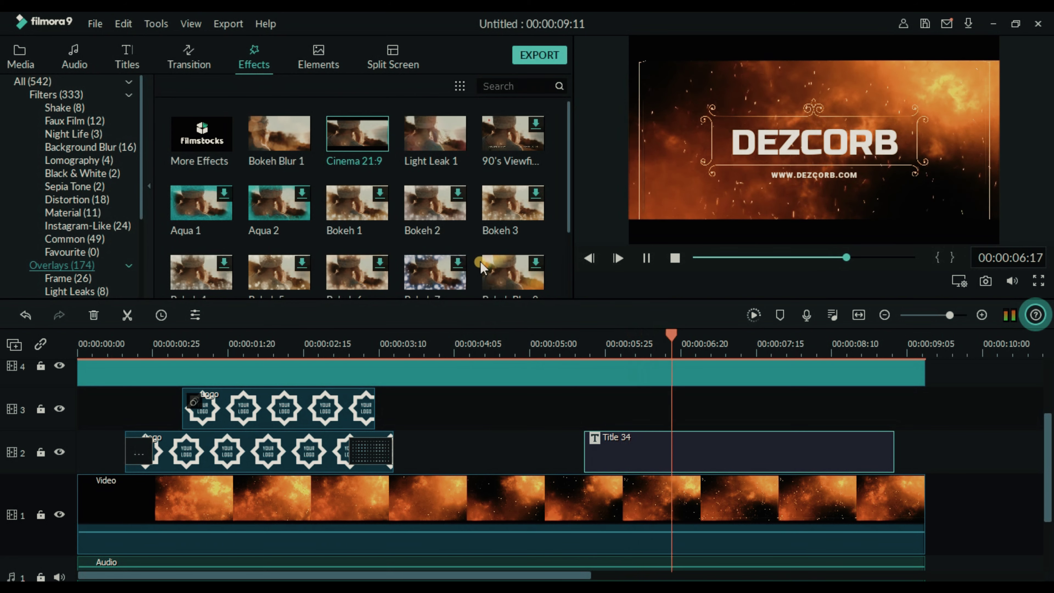
pyautogui.click(349, 467)
pyautogui.moveTo(398, 469); pyautogui.dragTo(430, 468)
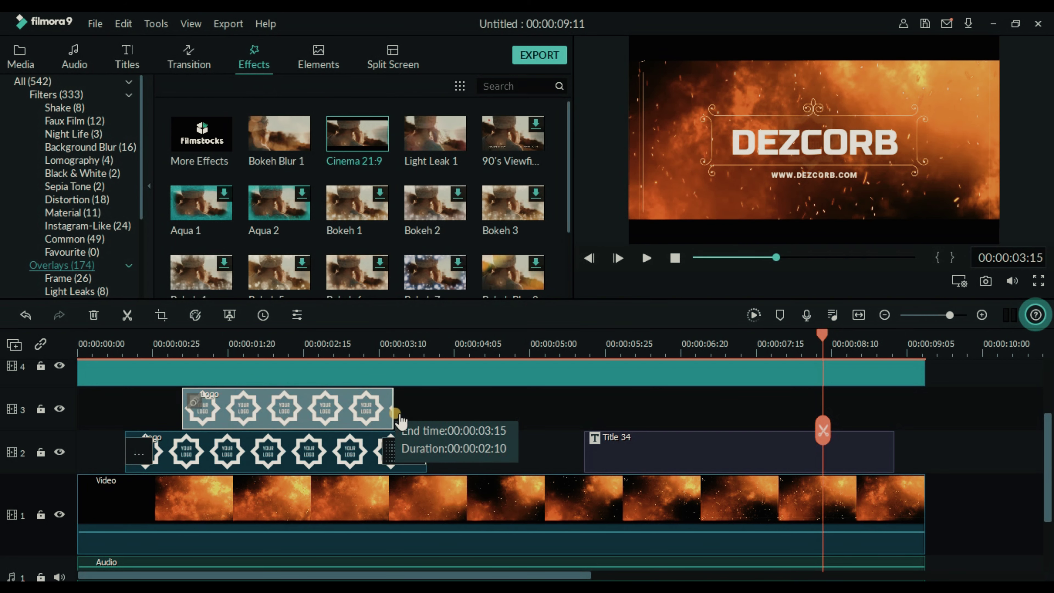